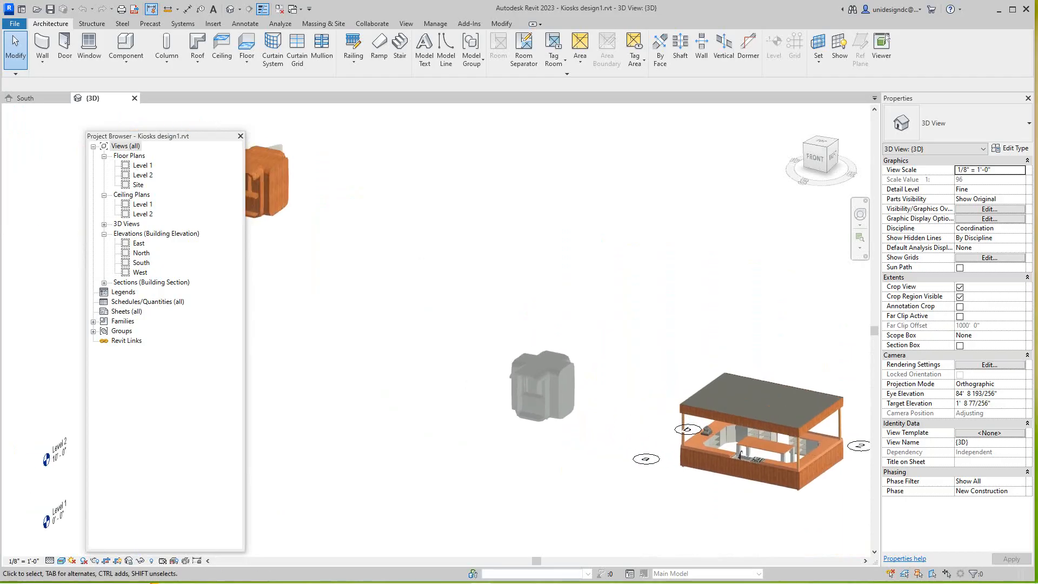
# Examine the kiosk models placed around the site in the 3D view.
pyautogui.scroll(-1, 408, 339)
pyautogui.scroll(-1, 408, 339)
pyautogui.moveTo(408, 339); pyautogui.dragTo(495, 390, button='middle')
pyautogui.scroll(3, 441, 350)
pyautogui.scroll(1, 442, 354)
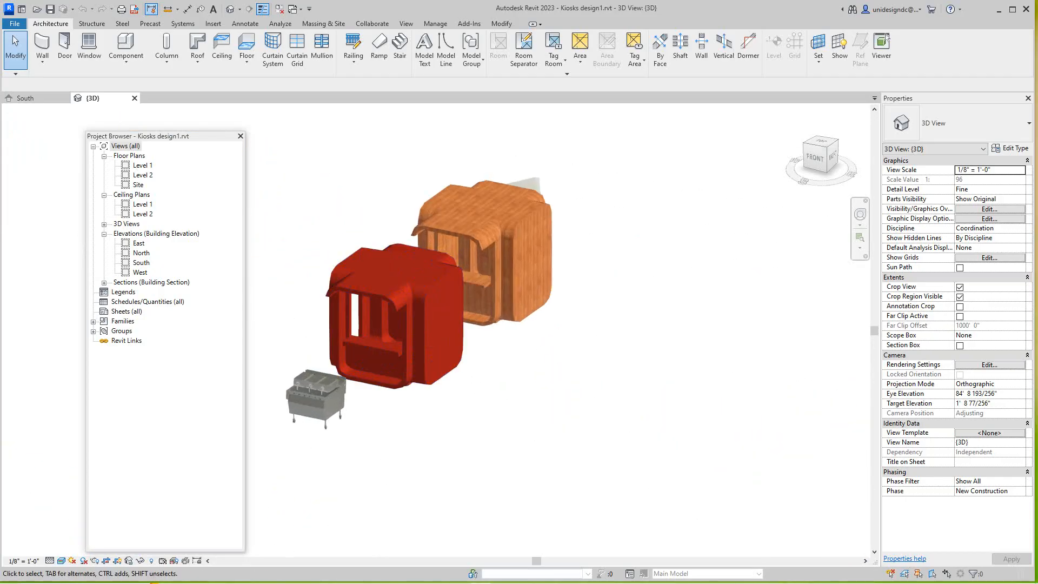
pyautogui.moveTo(476, 357); pyautogui.dragTo(339, 295, button='middle')
pyautogui.scroll(1, 400, 347)
pyautogui.scroll(-4, 396, 341)
pyautogui.scroll(-2, 338, 284)
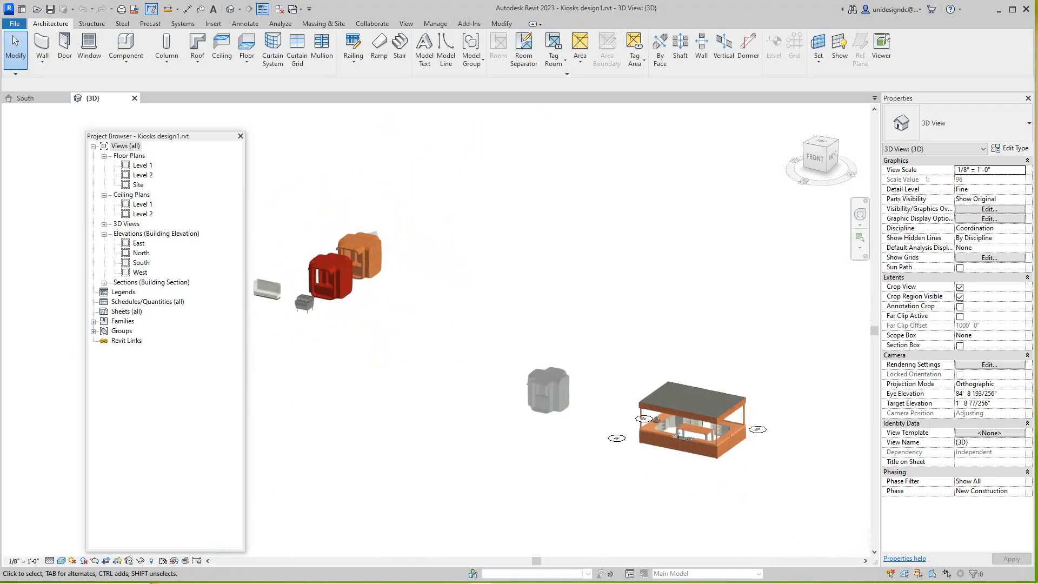
pyautogui.moveTo(517, 390); pyautogui.dragTo(442, 377, button='middle')
# Set the height in the grey para kiosks model's type properties to 10' 0".
pyautogui.scroll(4, 449, 377)
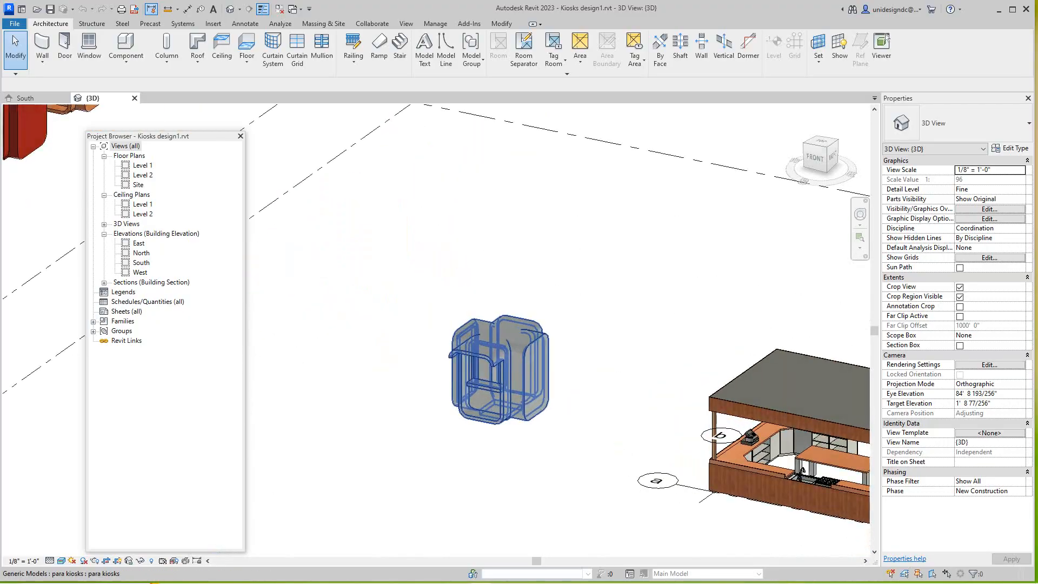
pyautogui.click(497, 367)
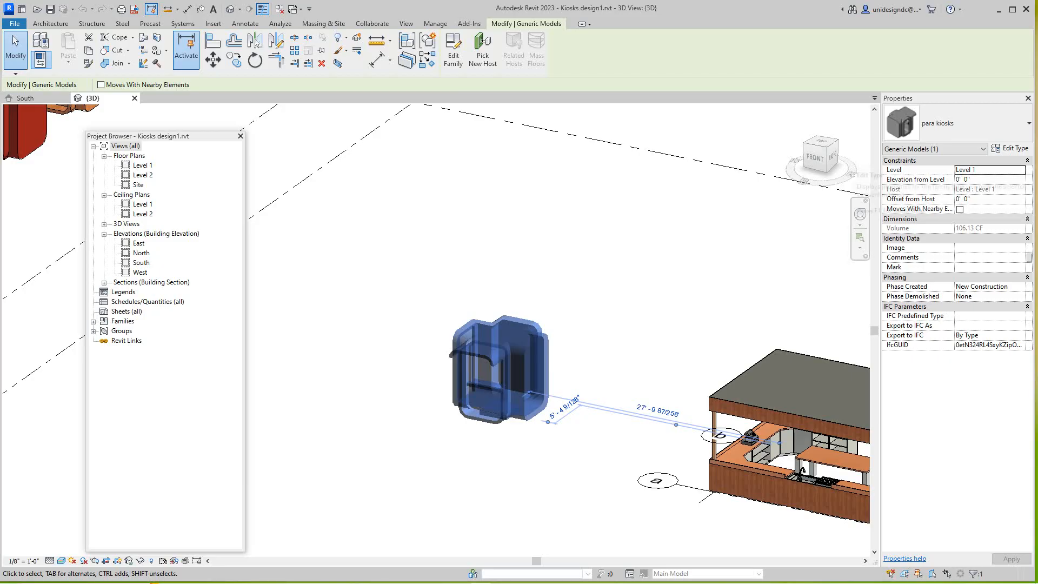
pyautogui.click(1009, 148)
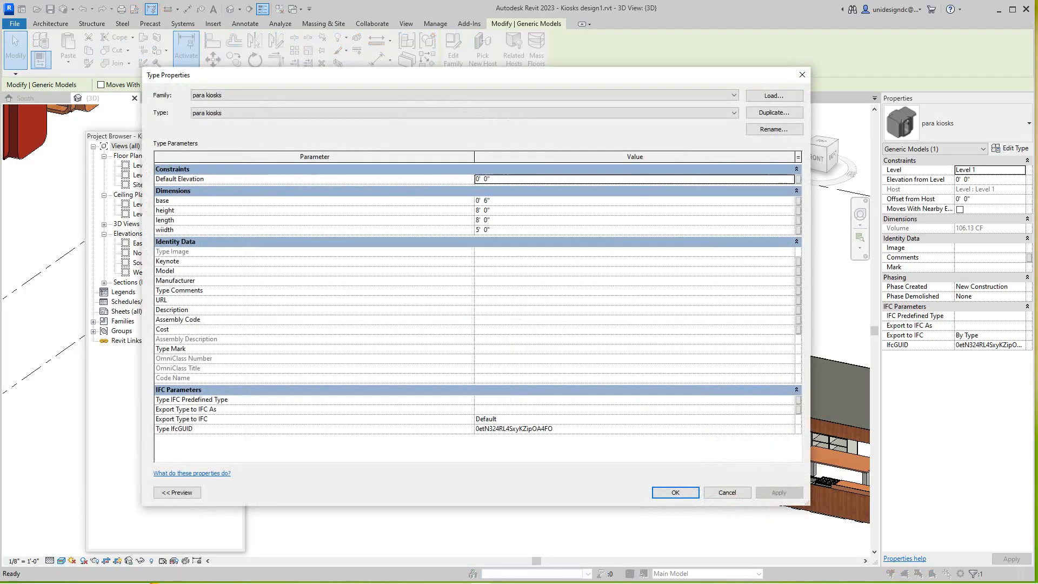
pyautogui.moveTo(673, 79); pyautogui.dragTo(635, 135)
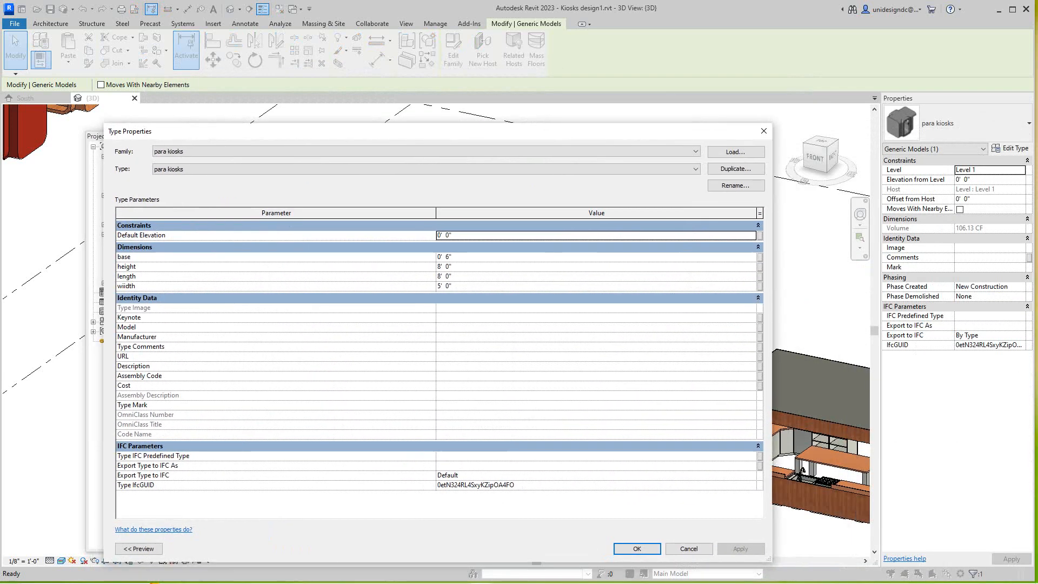
pyautogui.moveTo(772, 335); pyautogui.dragTo(391, 335)
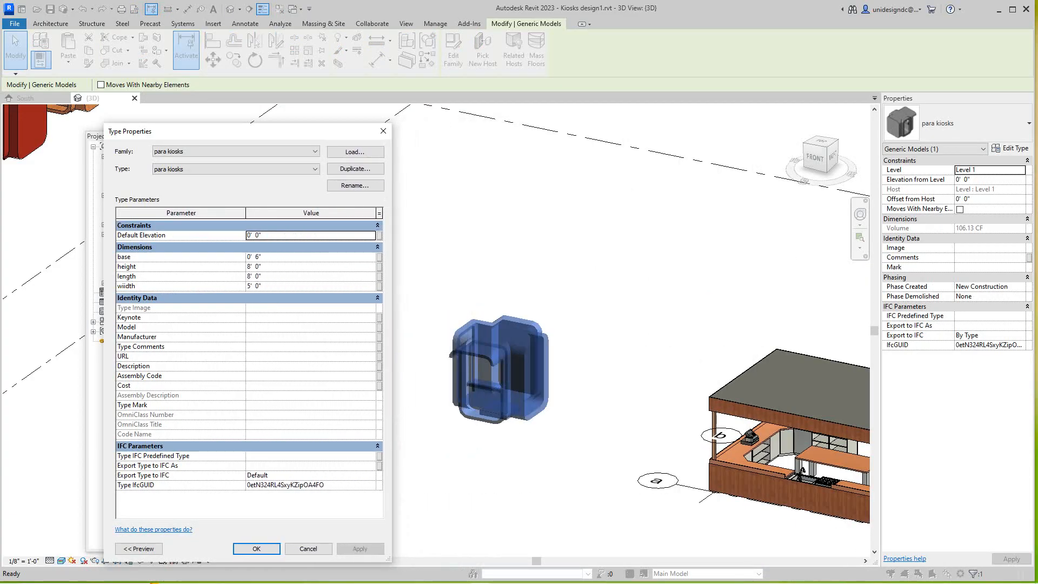
pyautogui.click(310, 266)
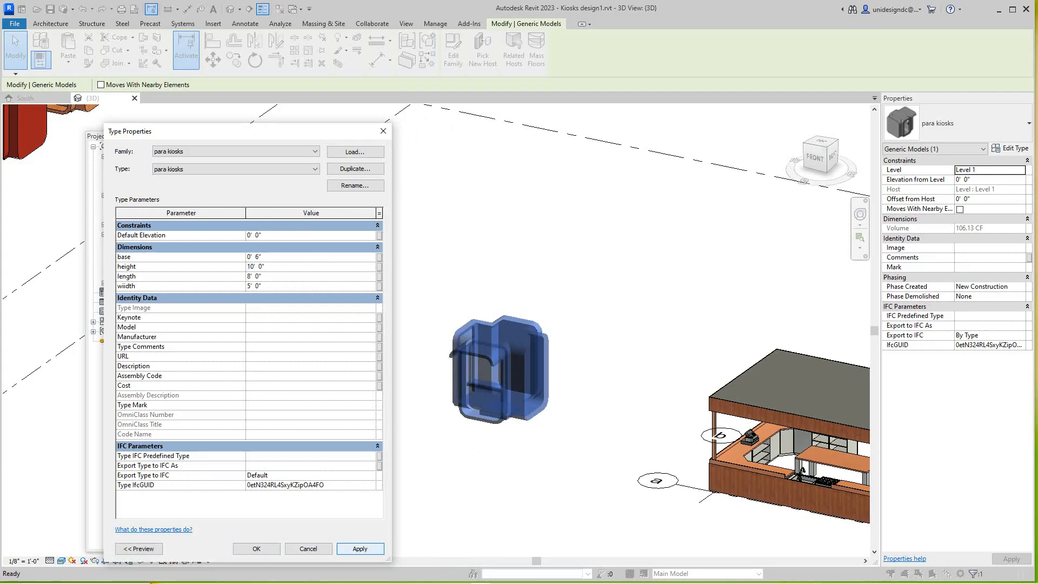
pyautogui.click(360, 548)
pyautogui.press('Return')
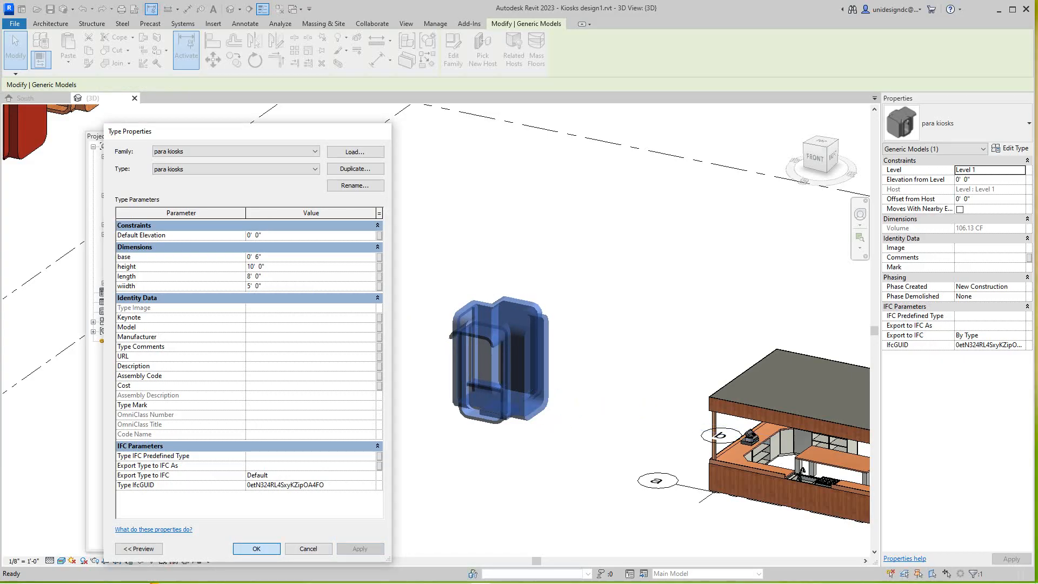
pyautogui.press('Escape')
# Inspect the grey kiosk's canopy, opening and body from a rotated 3D angle and at different distances.
pyautogui.scroll(5, 525, 377)
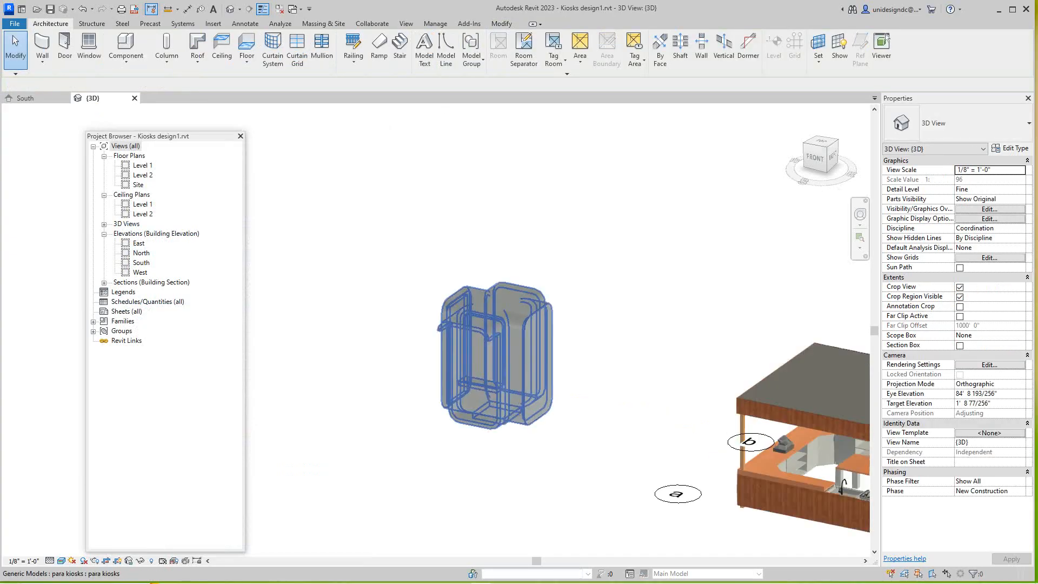
pyautogui.scroll(-4, 526, 377)
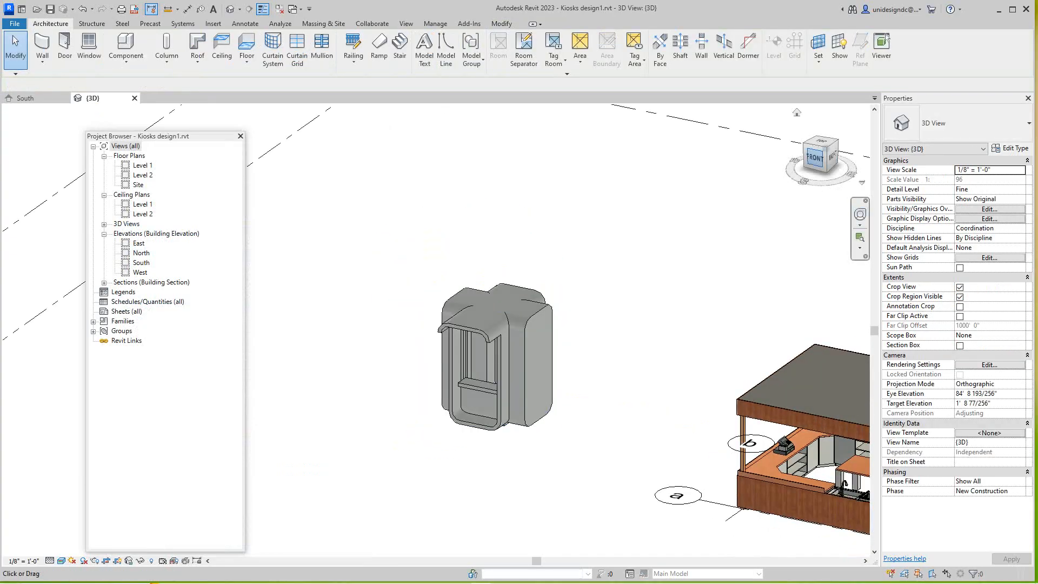
pyautogui.moveTo(816, 151); pyautogui.dragTo(795, 152)
pyautogui.scroll(-5, 553, 453)
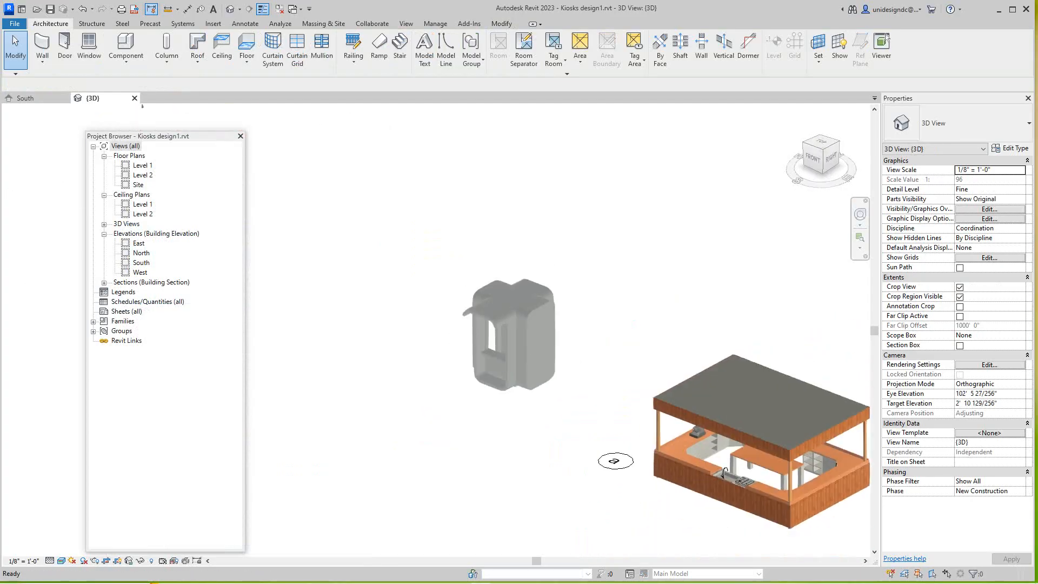
pyautogui.scroll(4, 460, 481)
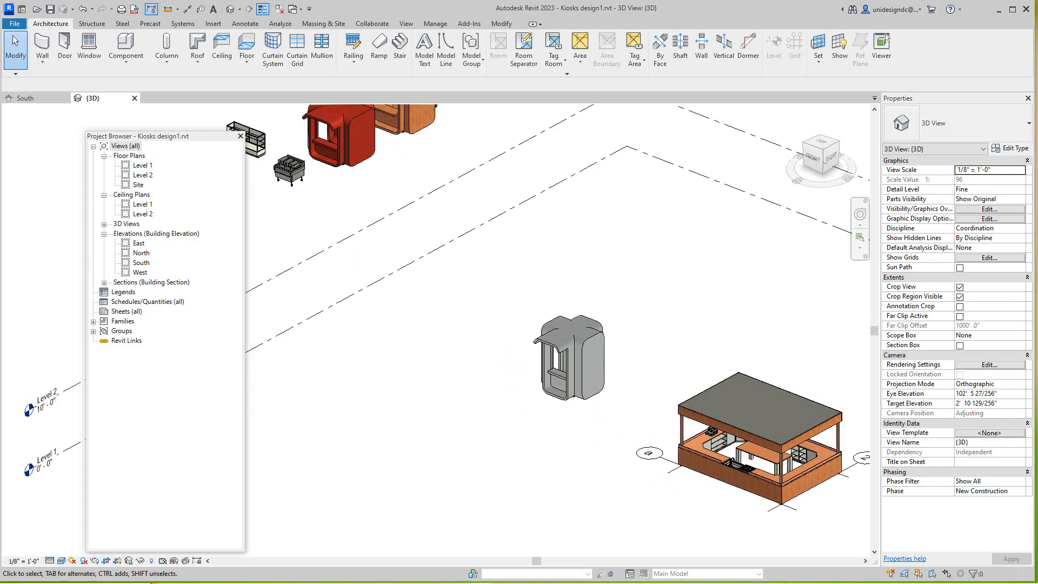
pyautogui.scroll(5, 590, 319)
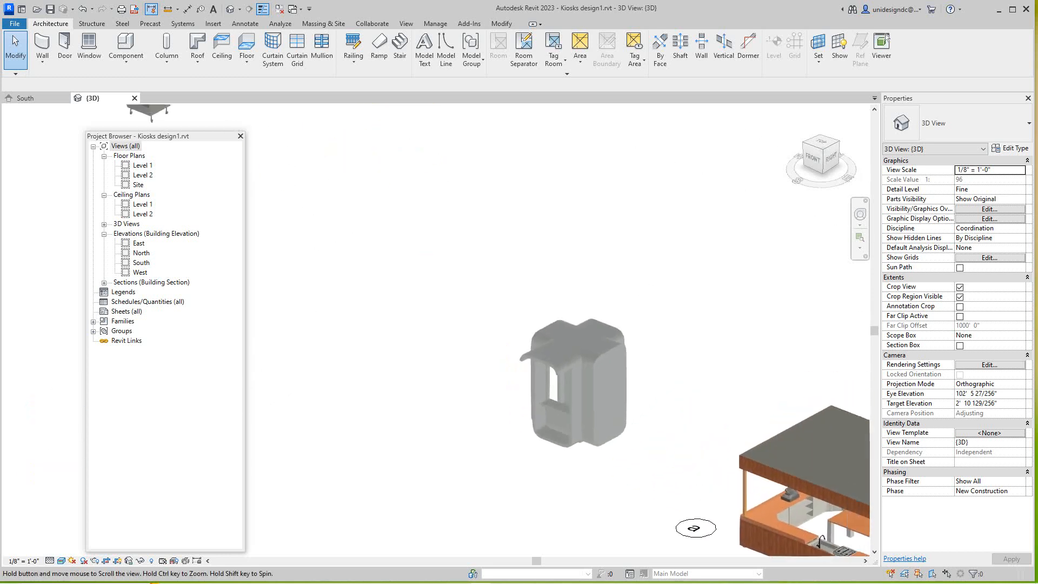
pyautogui.scroll(-4, 649, 535)
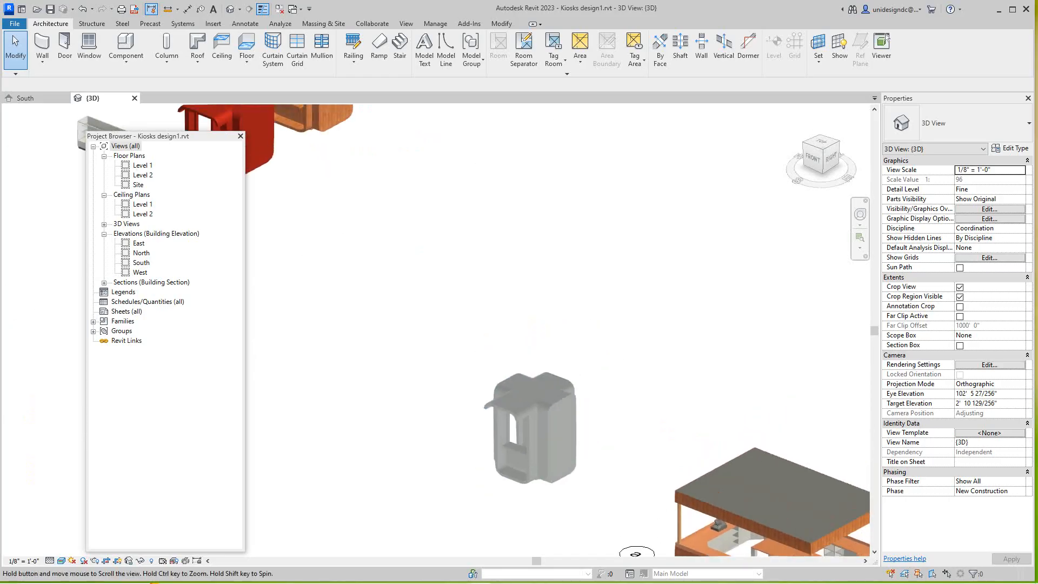
pyautogui.scroll(-3, 481, 251)
pyautogui.moveTo(517, 405); pyautogui.dragTo(516, 435, button='middle')
pyautogui.scroll(2, 517, 435)
pyautogui.scroll(4, 676, 534)
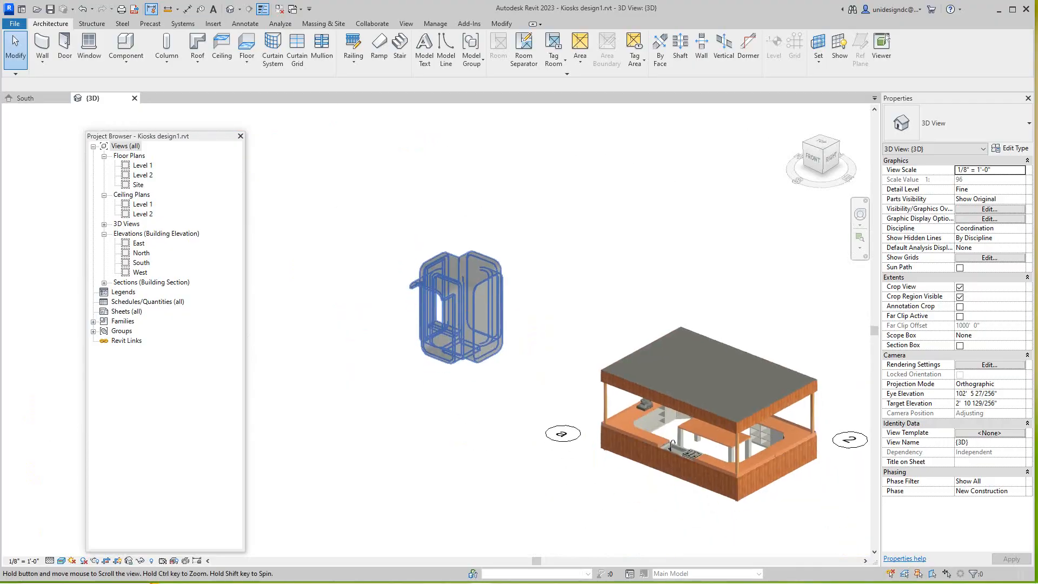
pyautogui.moveTo(468, 294); pyautogui.dragTo(516, 339, button='middle')
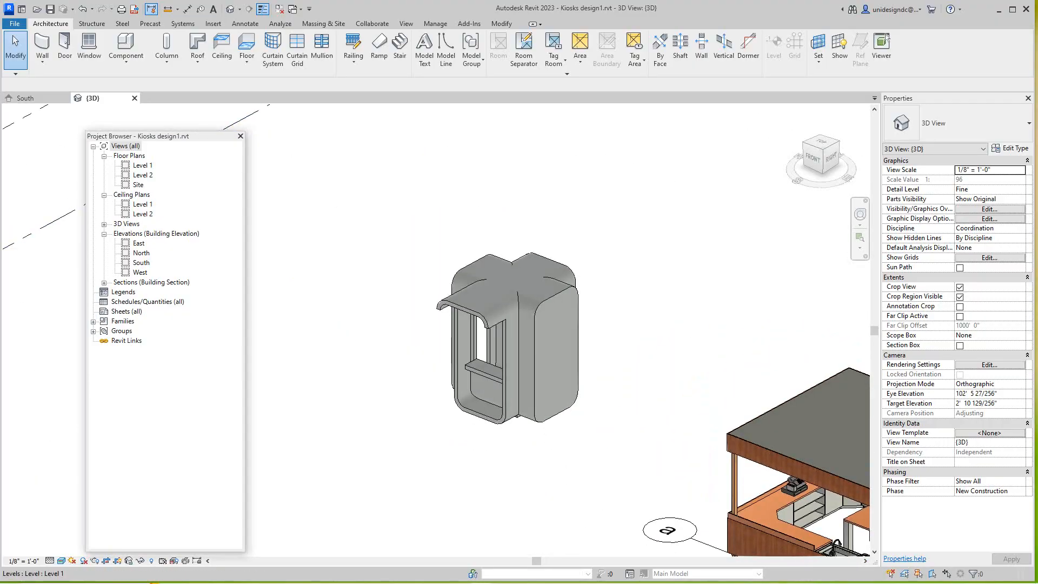
pyautogui.moveTo(216, 140); pyautogui.dragTo(147, 125)
pyautogui.scroll(-8, 433, 281)
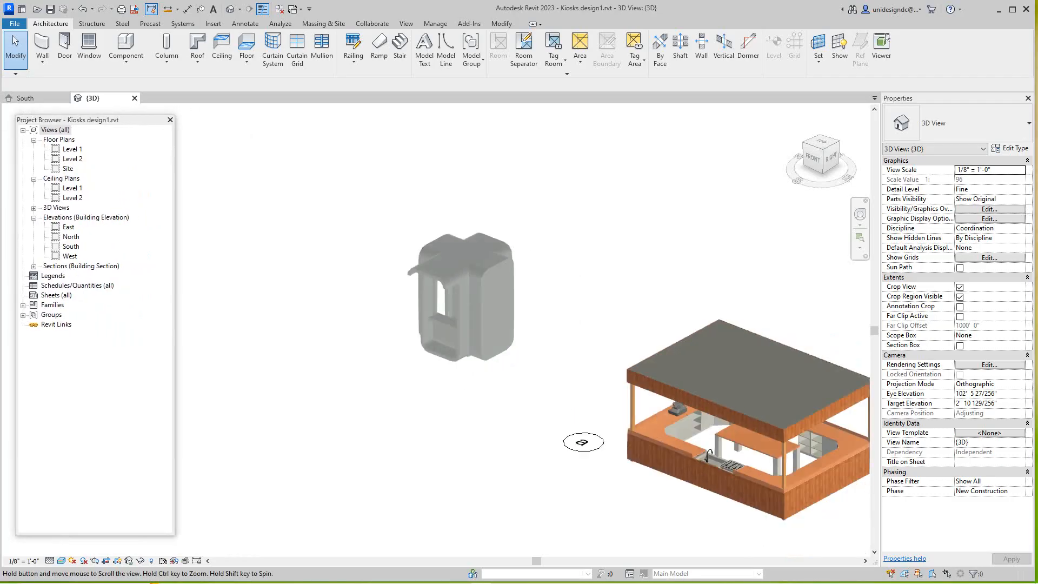
pyautogui.scroll(5, 408, 273)
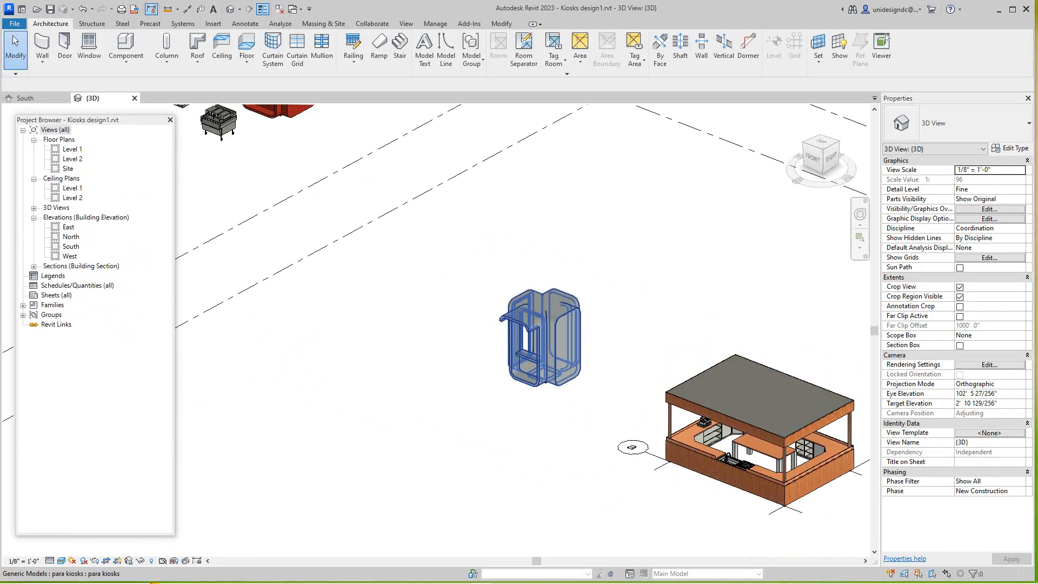
# Open the grey para kiosks model's family for editing.
pyautogui.scroll(-2, 541, 337)
pyautogui.click(541, 351)
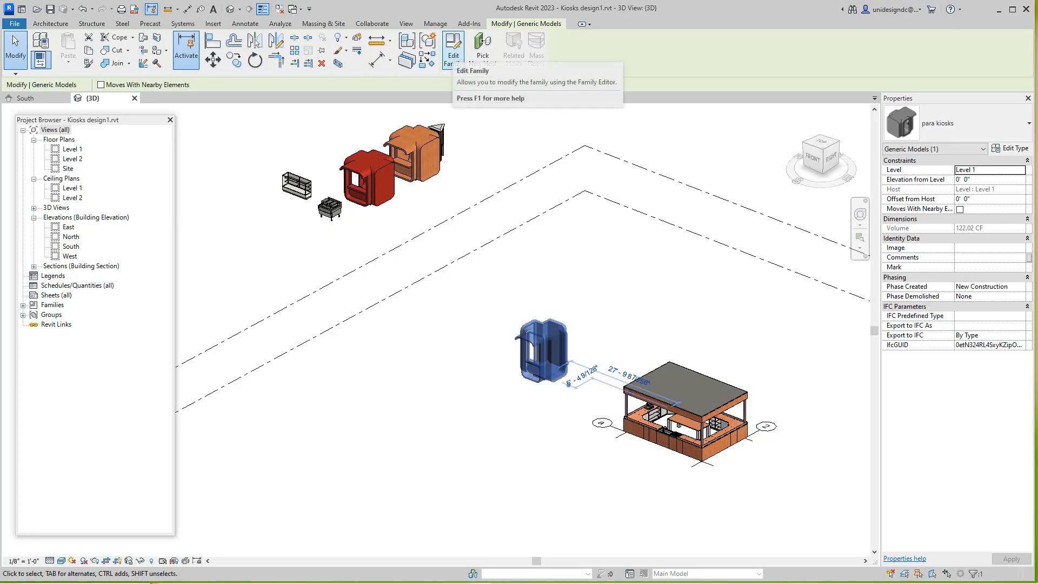
pyautogui.click(452, 52)
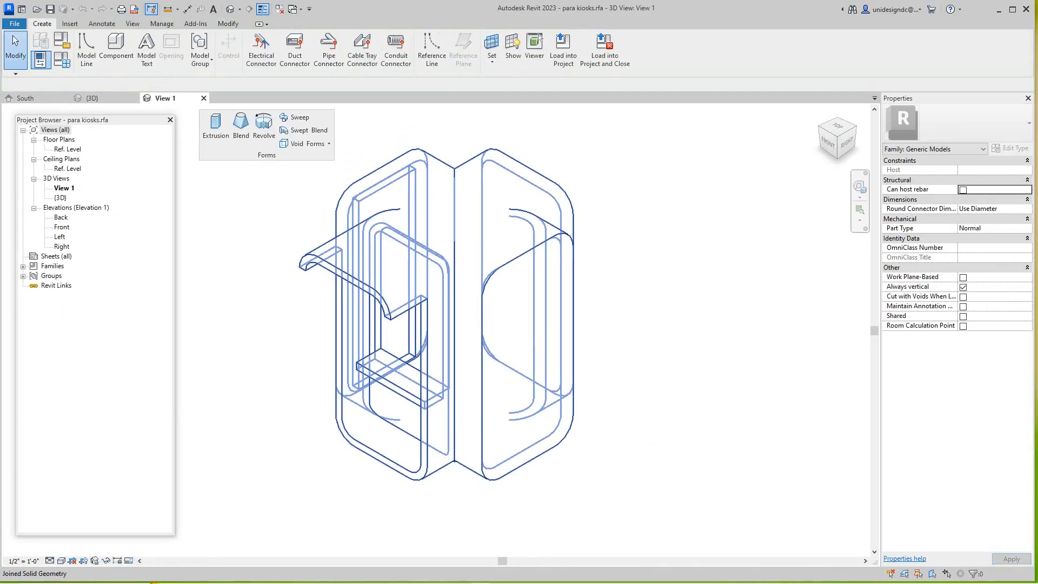
pyautogui.scroll(-1, 455, 277)
pyautogui.moveTo(456, 277); pyautogui.dragTo(485, 326, button='middle')
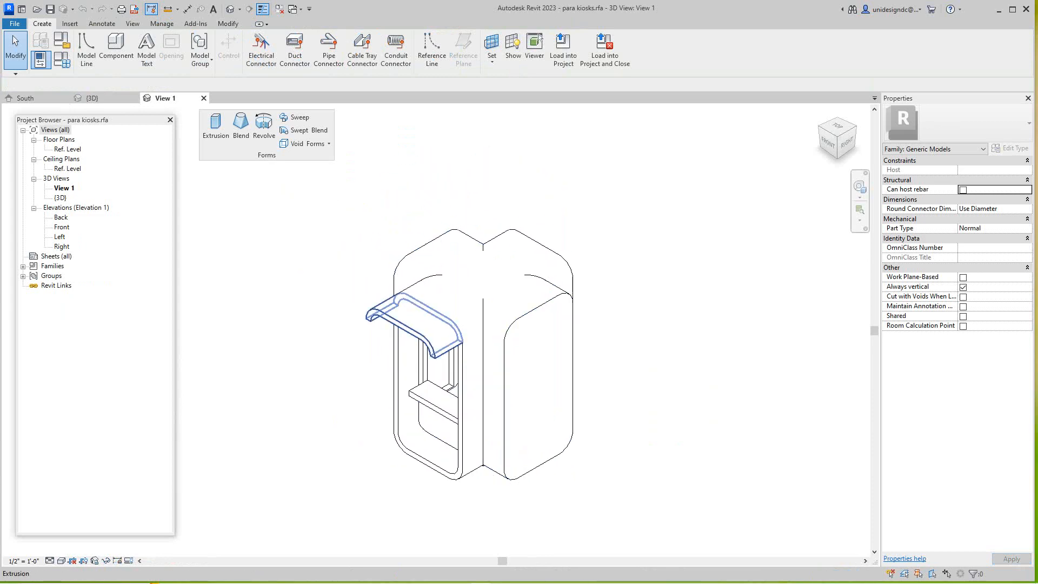
# Open the family's Front elevation and inspect the kiosk's opening, shelf and labelled dimensions.
pyautogui.doubleClick(62, 226)
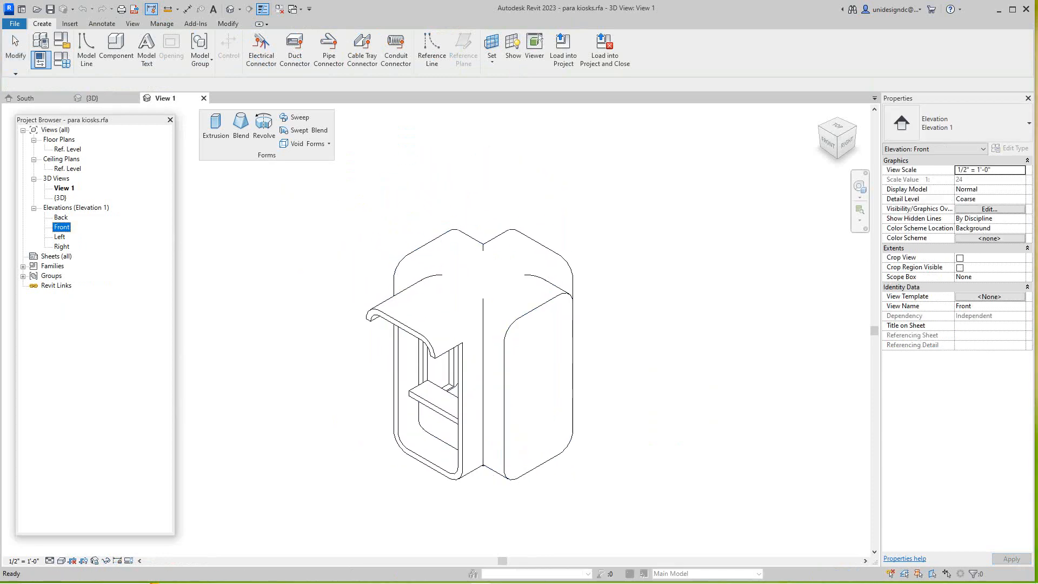
pyautogui.scroll(-2, 431, 330)
pyautogui.moveTo(430, 330); pyautogui.dragTo(484, 373, button='middle')
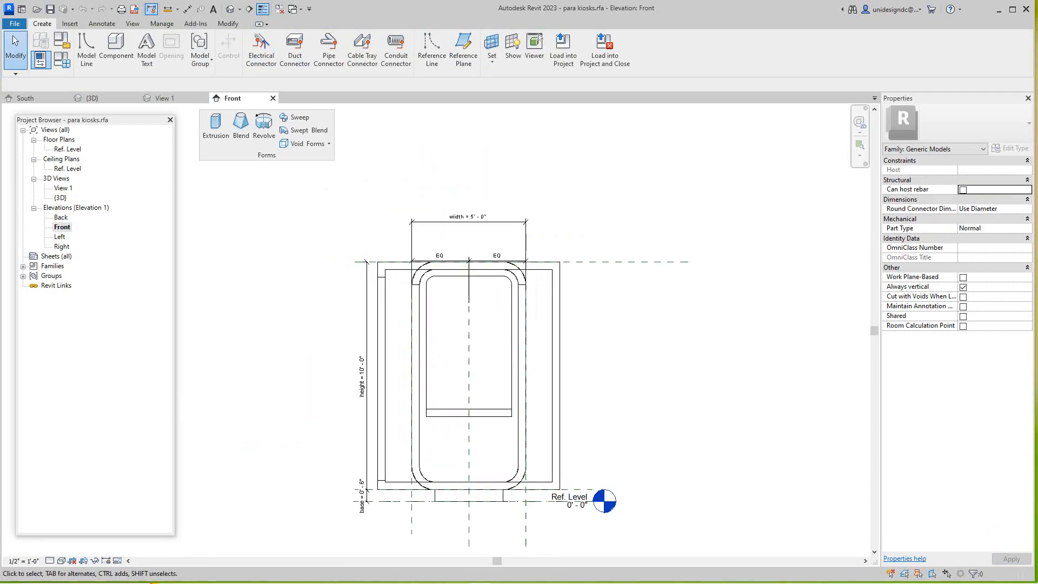
pyautogui.scroll(3, 374, 343)
pyautogui.scroll(-3, 464, 344)
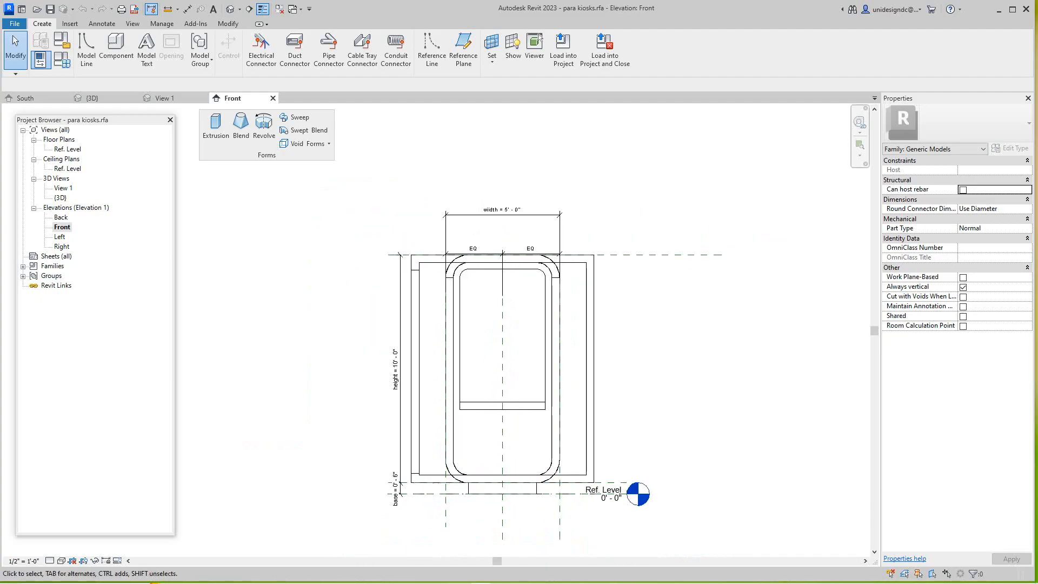
pyautogui.moveTo(463, 343); pyautogui.dragTo(464, 352, button='middle')
pyautogui.scroll(2, 476, 419)
pyautogui.scroll(2, 462, 208)
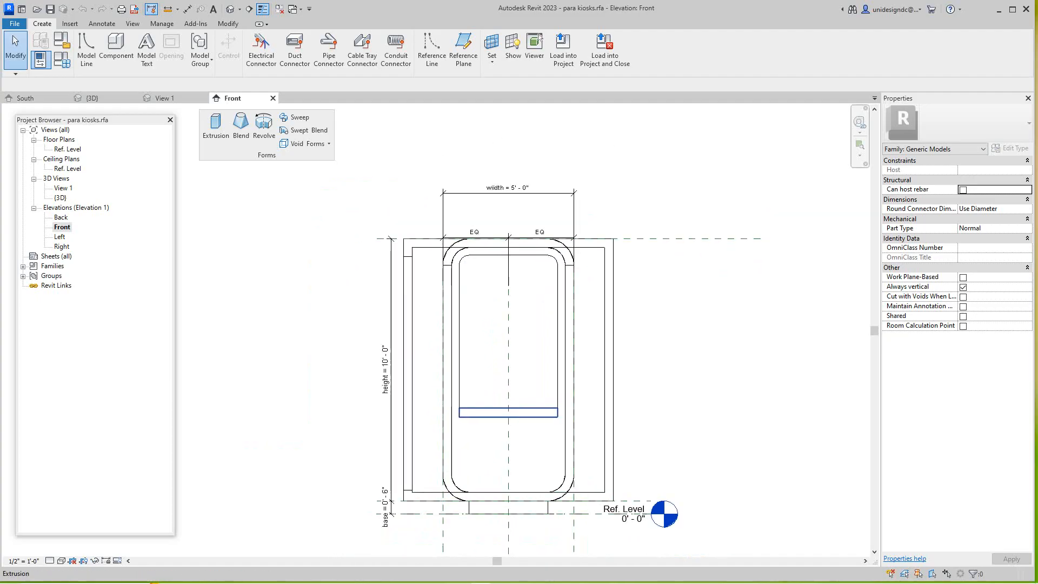
pyautogui.scroll(-2, 468, 286)
pyautogui.moveTo(468, 286); pyautogui.dragTo(579, 253, button='middle')
pyautogui.scroll(-1, 506, 267)
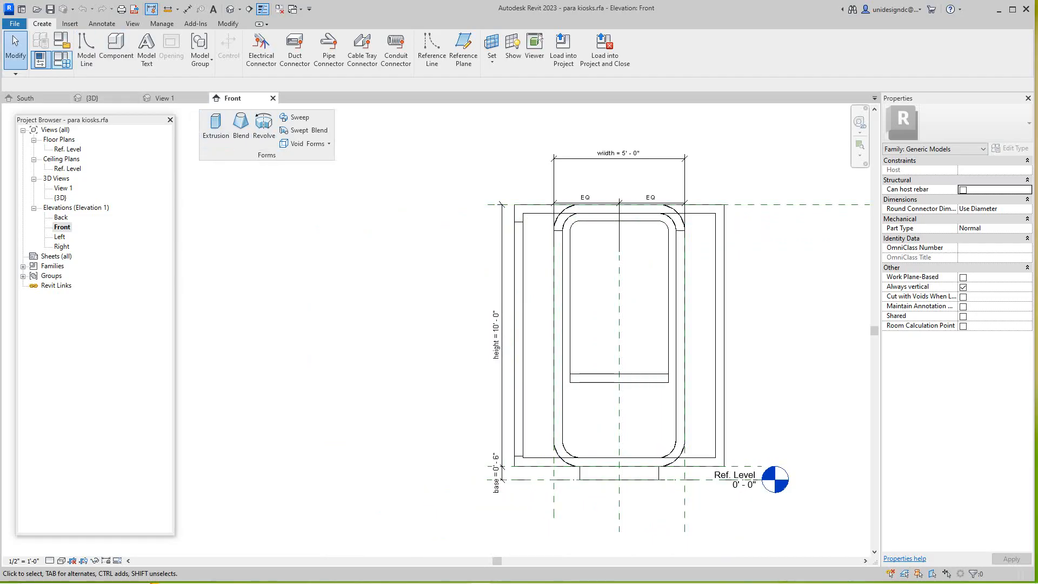
# Set the kiosk family's height parameter to 8' 0" in Family Types.
pyautogui.click(63, 60)
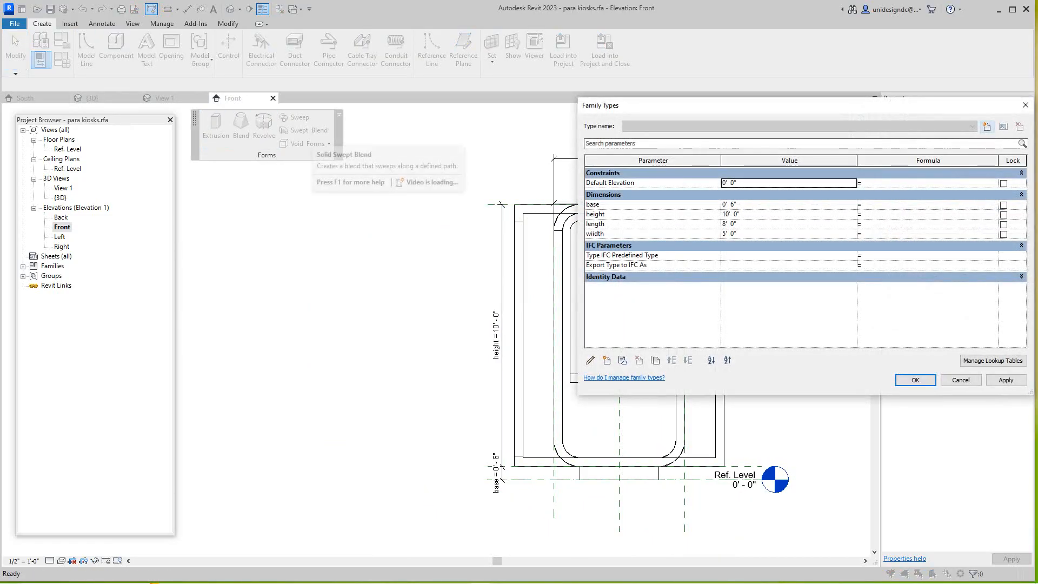
pyautogui.moveTo(742, 111); pyautogui.dragTo(186, 165)
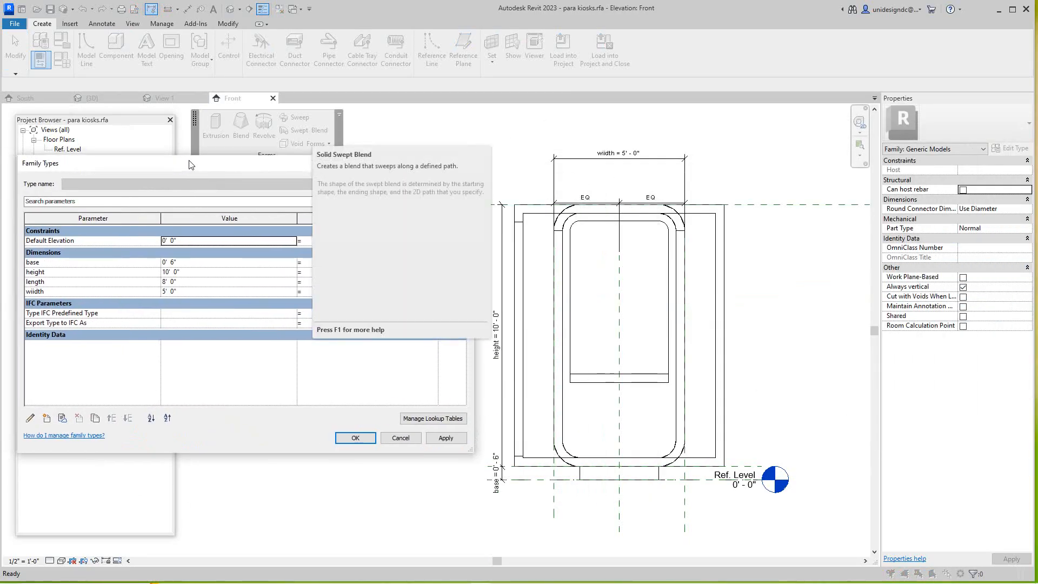
pyautogui.click(184, 268)
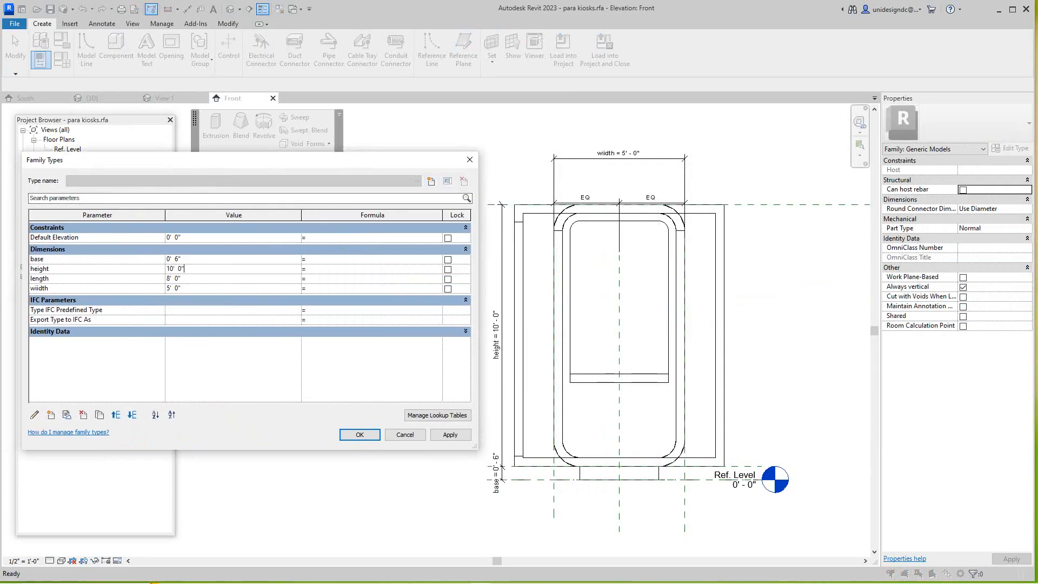
pyautogui.write('8')
pyautogui.click(450, 434)
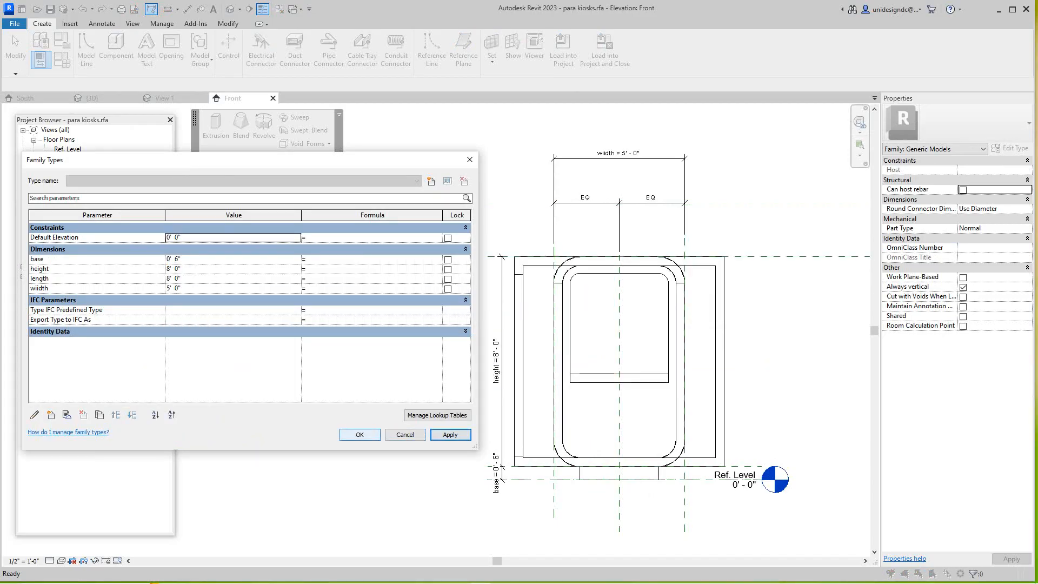
pyautogui.click(360, 435)
pyautogui.scroll(-3, 437, 385)
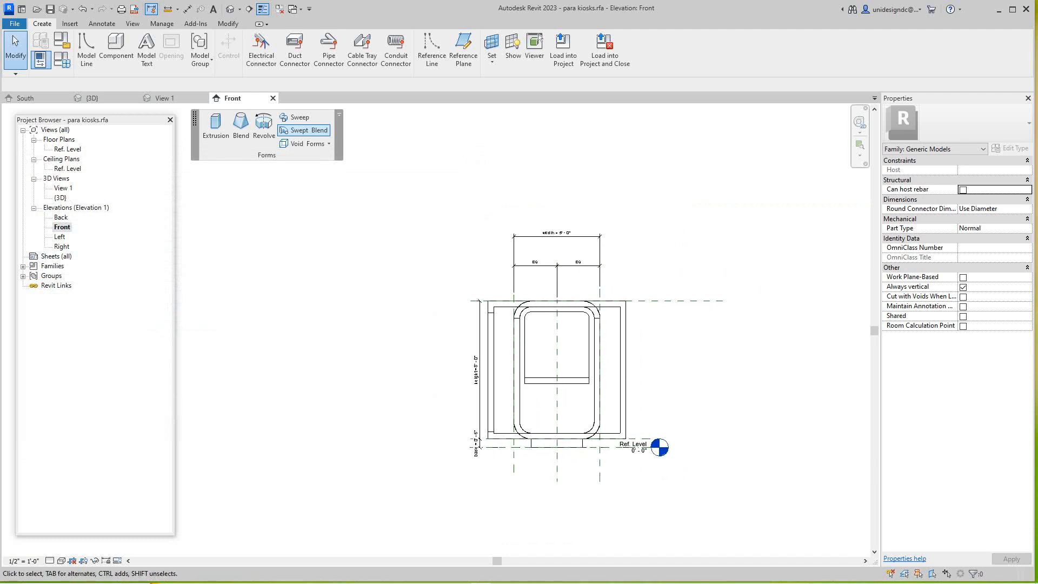
# Examine the shelf extrusion below the kiosk's opening in the Front elevation, selecting it to check its placement, and clear the selection.
pyautogui.scroll(2, 529, 369)
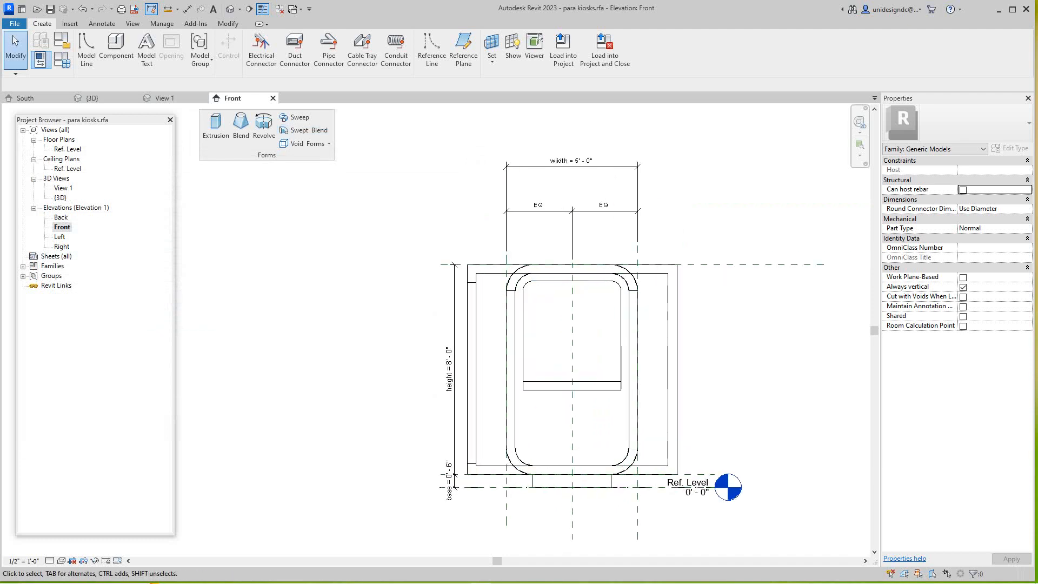
pyautogui.scroll(2, 582, 370)
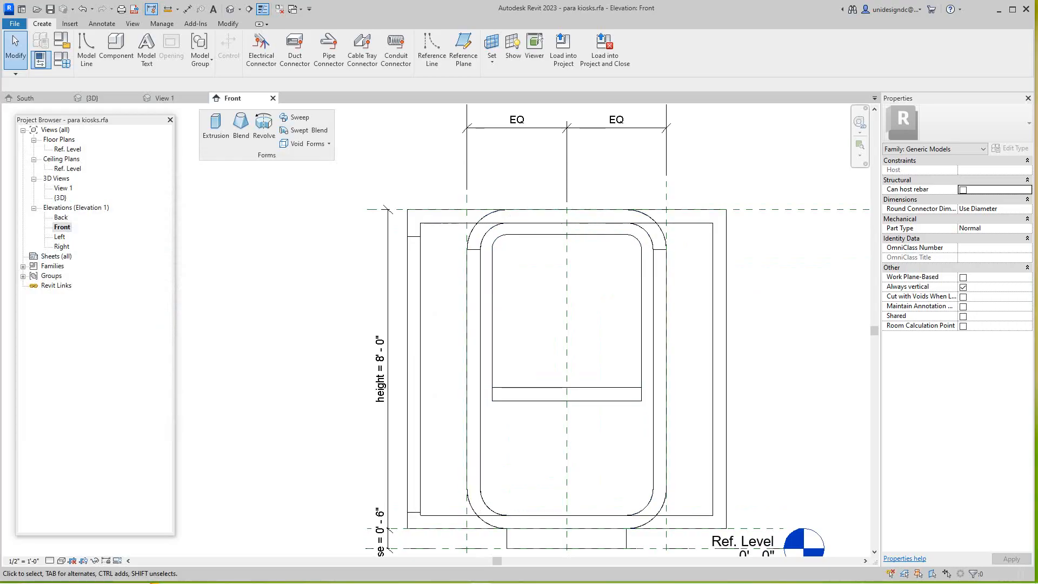
pyautogui.click(542, 387)
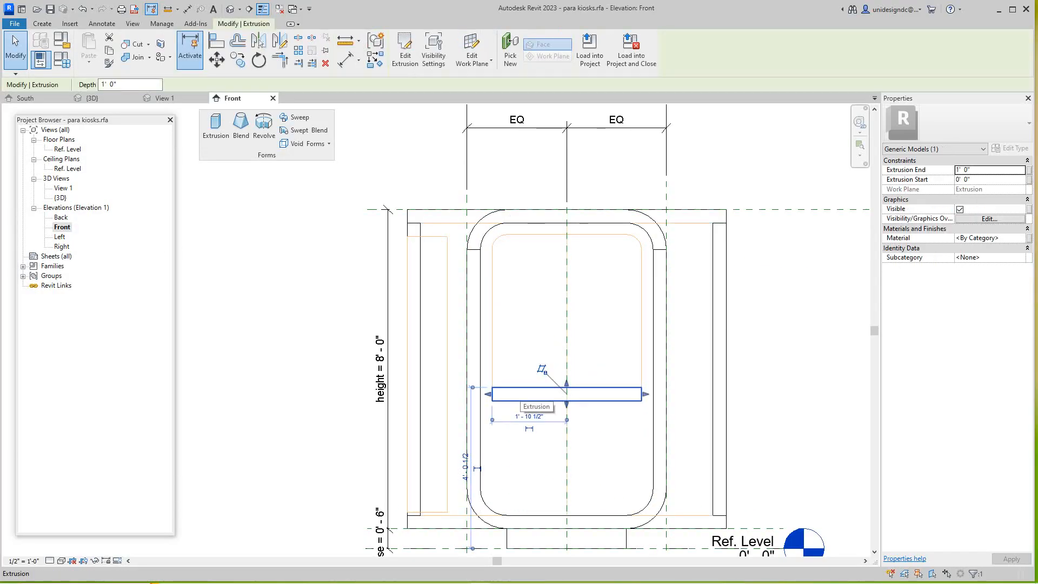
pyautogui.scroll(-1, 517, 394)
pyautogui.press('Escape')
pyautogui.scroll(-2, 734, 203)
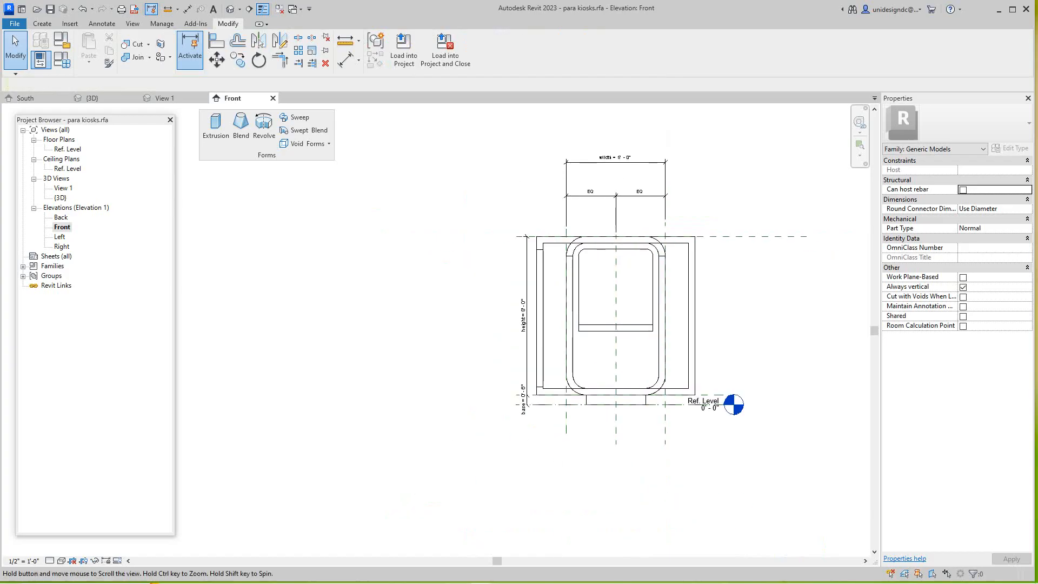
pyautogui.moveTo(733, 204); pyautogui.dragTo(704, 286, button='middle')
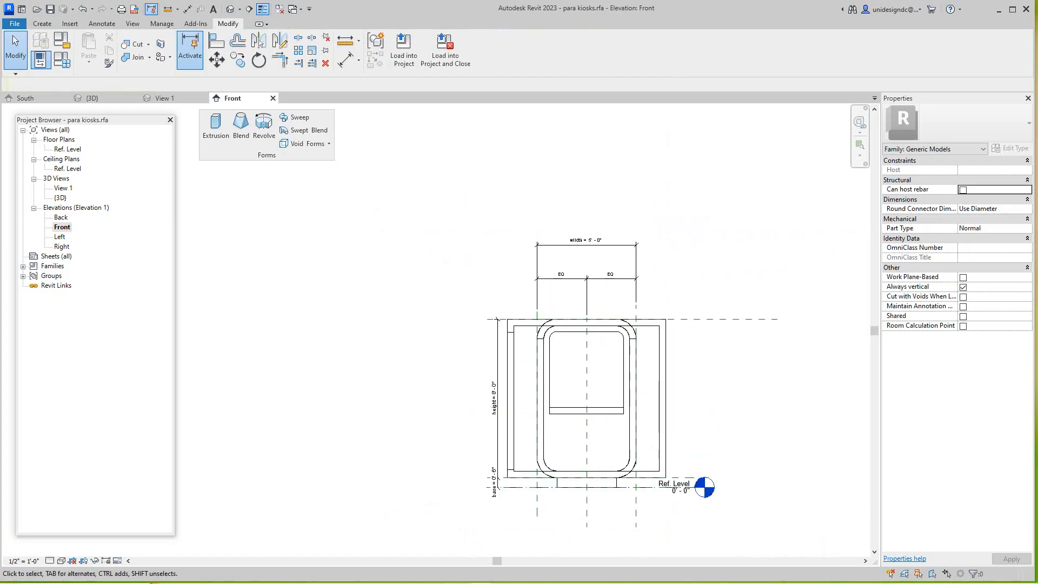
pyautogui.moveTo(434, 473); pyautogui.dragTo(289, 455, button='middle')
pyautogui.scroll(2, 405, 393)
pyautogui.scroll(2, 300, 437)
# Tile the open views and zoom them all to fit, and return them to tabbed views.
pyautogui.press('w')
pyautogui.press('t')
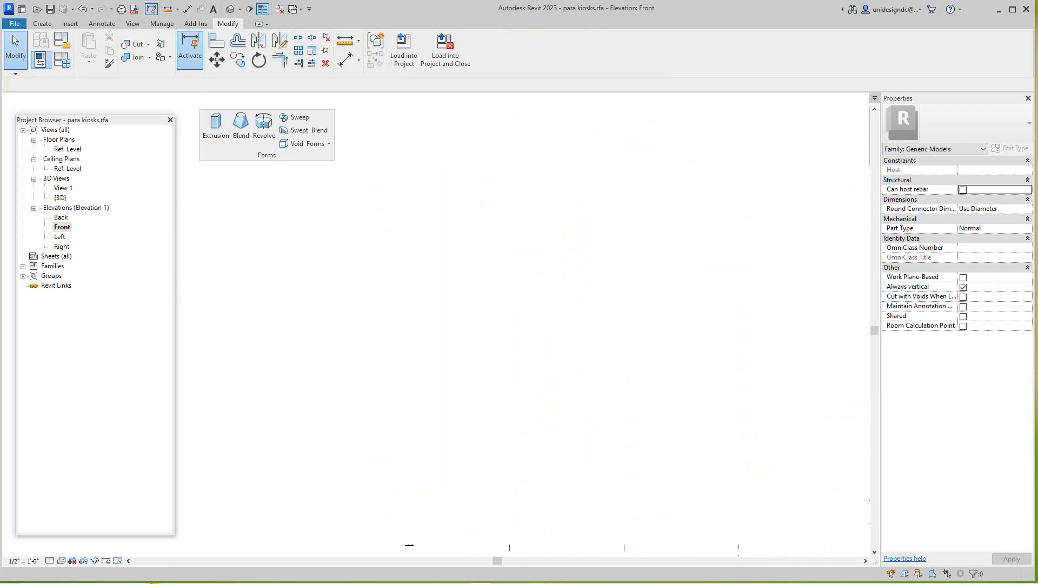
pyautogui.press('a')
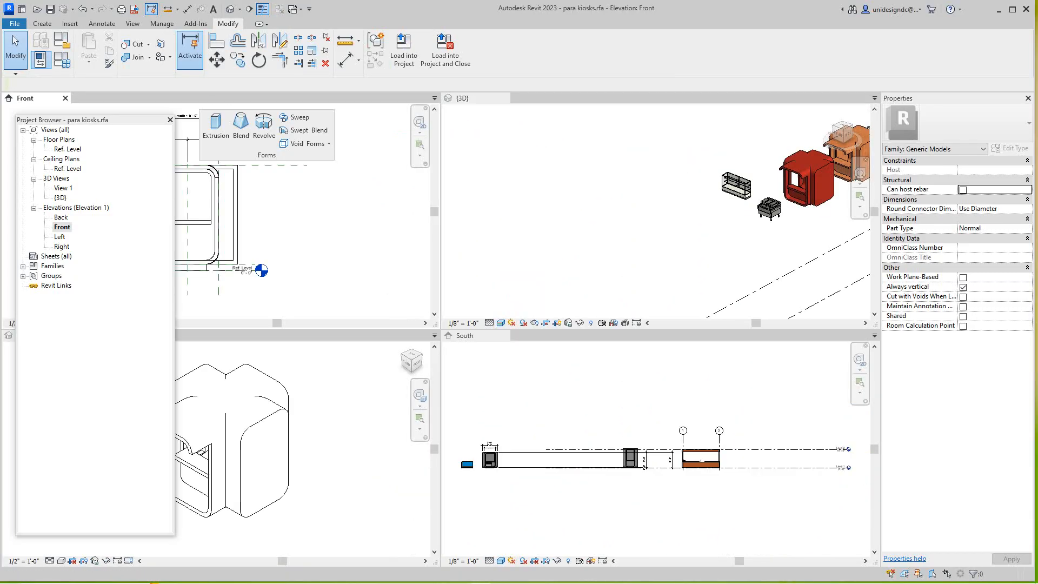
pyautogui.moveTo(259, 227); pyautogui.dragTo(373, 261, button='middle')
pyautogui.scroll(1, 337, 270)
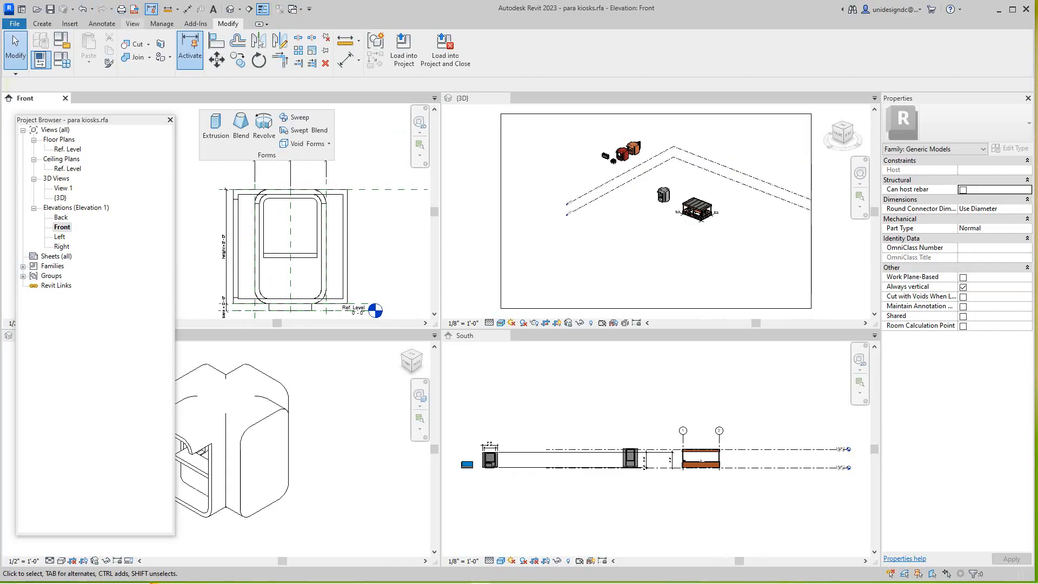
pyautogui.scroll(3, 260, 42)
pyautogui.click(293, 50)
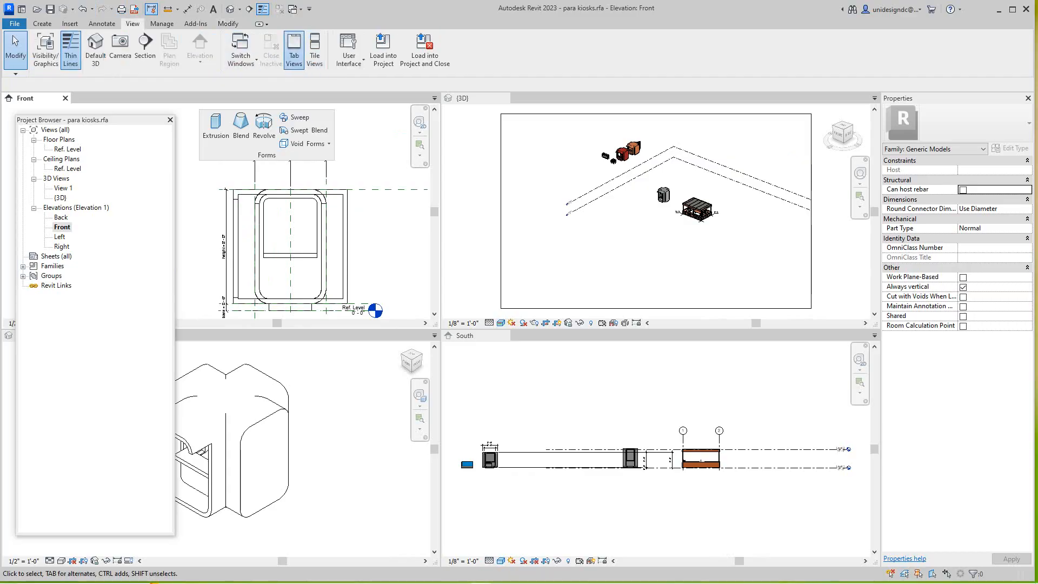
# Inspect the whole kiosk in the Front elevation together with its width, height and base dimensions.
pyautogui.scroll(-3, 379, 215)
pyautogui.moveTo(379, 214); pyautogui.dragTo(456, 286, button='middle')
pyautogui.scroll(4, 454, 297)
pyautogui.scroll(2, 376, 256)
pyautogui.moveTo(376, 255)
pyautogui.mouseDown(button='middle')
pyautogui.moveTo(495, 294)
pyautogui.moveTo(515, 339)
pyautogui.mouseUp(button='middle')
pyautogui.scroll(3, 496, 294)
pyautogui.scroll(-1, 514, 340)
pyautogui.scroll(-1, 479, 342)
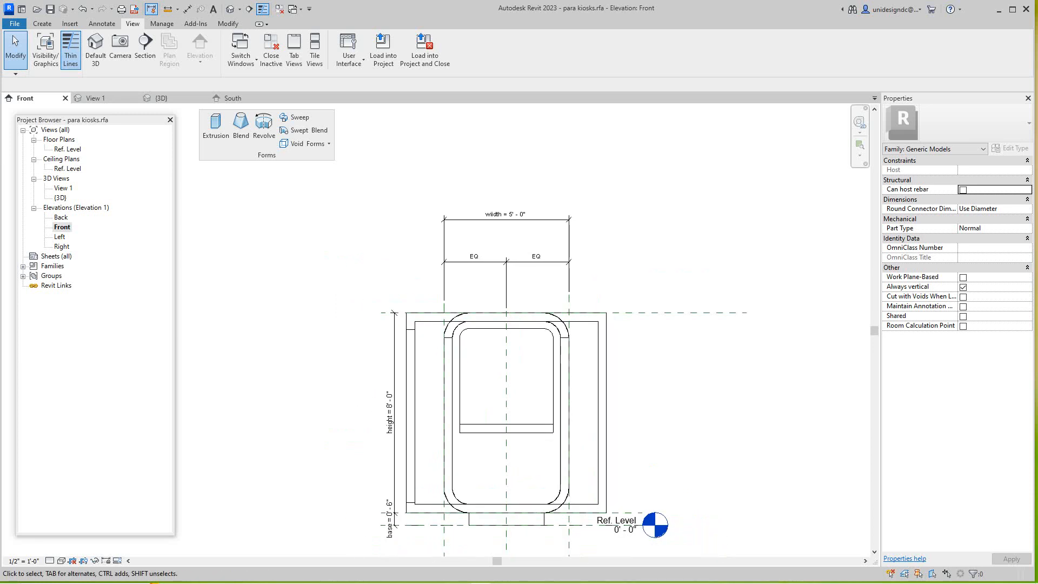
pyautogui.moveTo(479, 342)
pyautogui.mouseDown(button='middle')
pyautogui.moveTo(481, 351)
pyautogui.moveTo(500, 319)
pyautogui.moveTo(481, 297)
pyautogui.mouseUp(button='middle')
pyautogui.scroll(-1, 481, 298)
pyautogui.scroll(-2, 397, 252)
pyautogui.moveTo(398, 252); pyautogui.dragTo(377, 284, button='middle')
pyautogui.scroll(3, 376, 284)
pyautogui.scroll(-2, 486, 368)
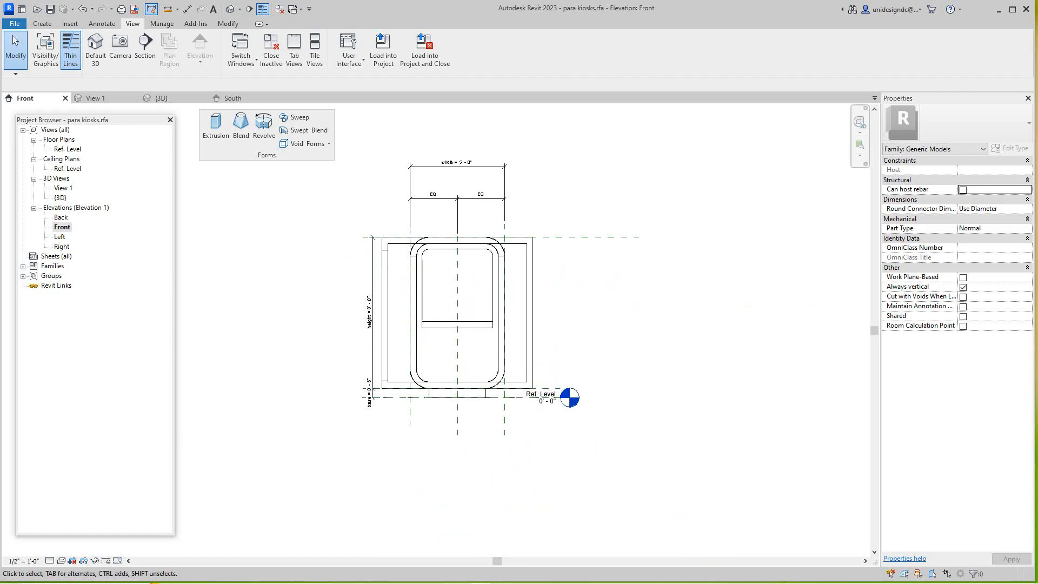
# Examine the curved canopy, void edges and shelf of the kiosk up close and in full in the Front elevation.
pyautogui.scroll(2, 471, 268)
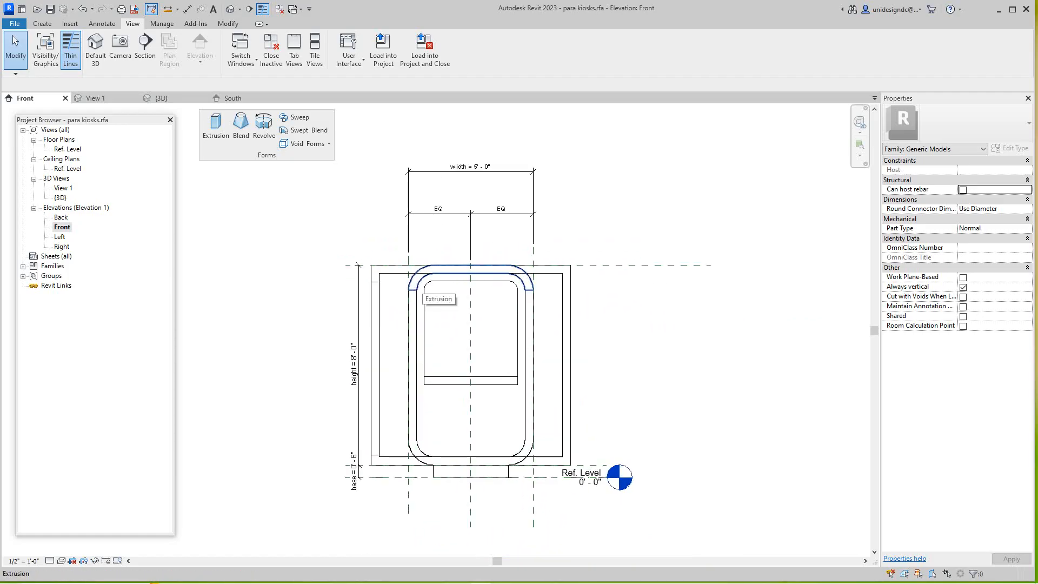
pyautogui.scroll(4, 419, 287)
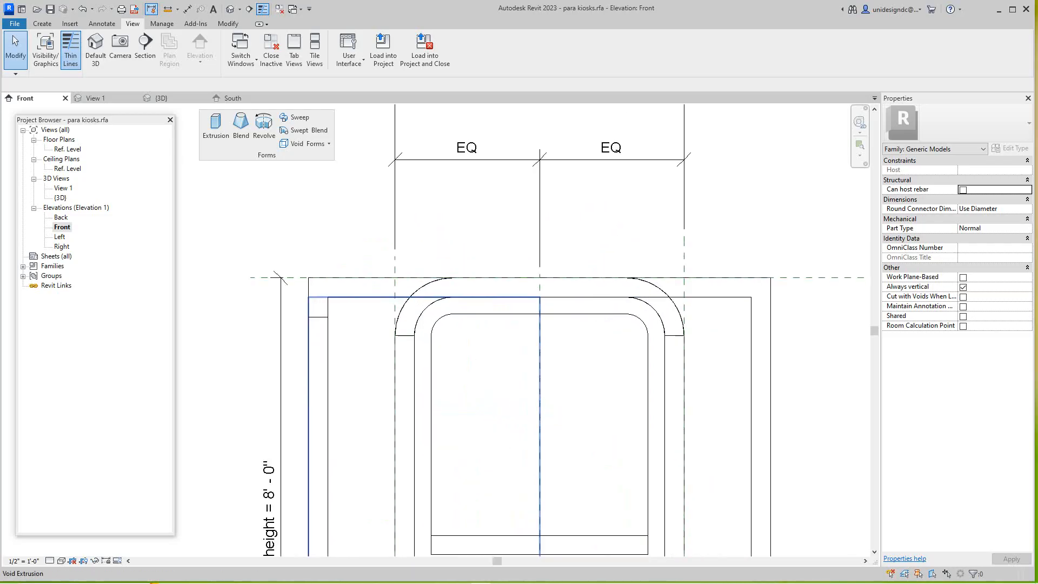
pyautogui.scroll(-2, 635, 316)
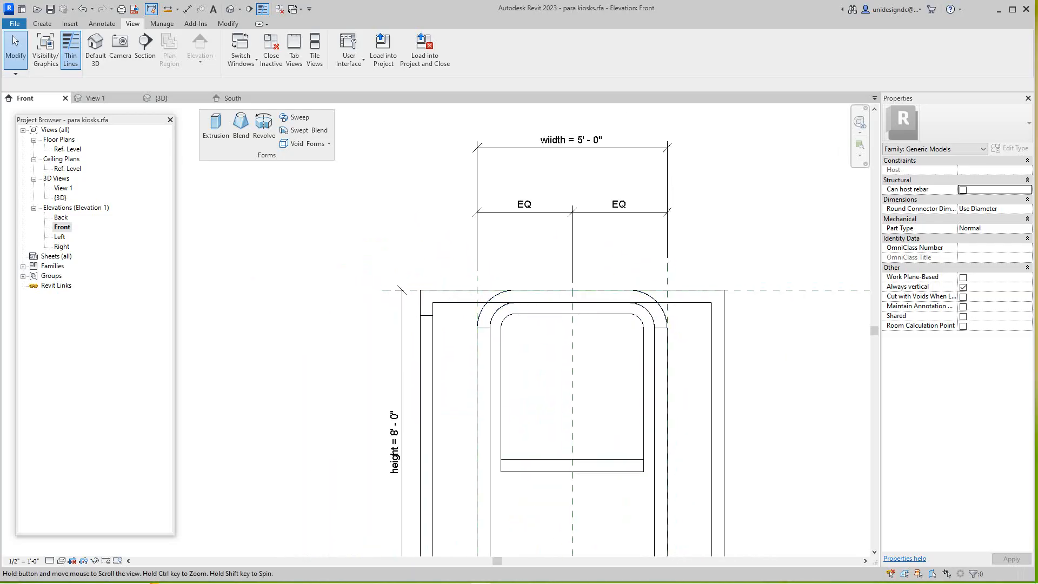
pyautogui.scroll(-3, 474, 292)
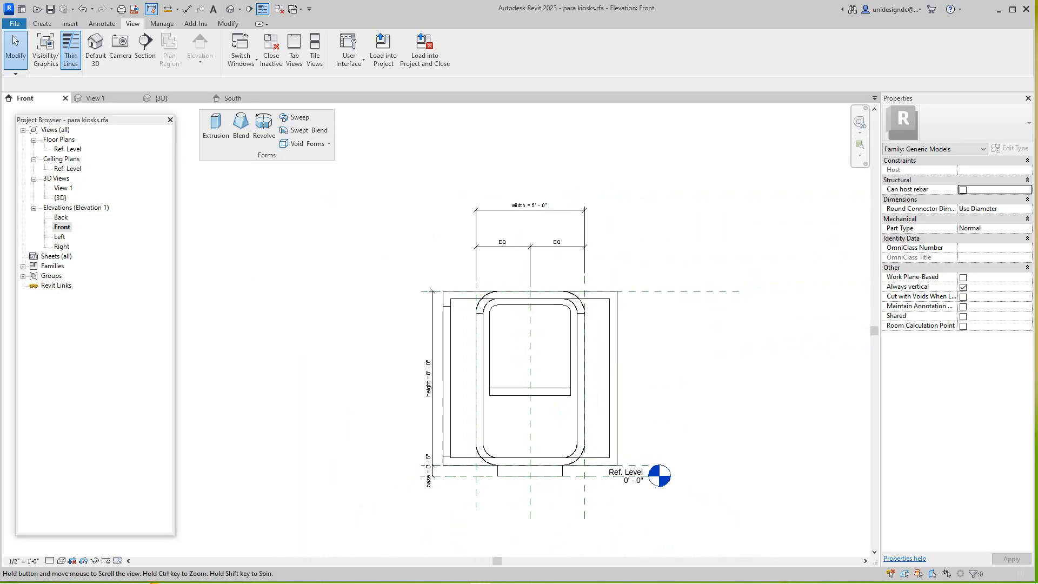
pyautogui.scroll(1, 523, 344)
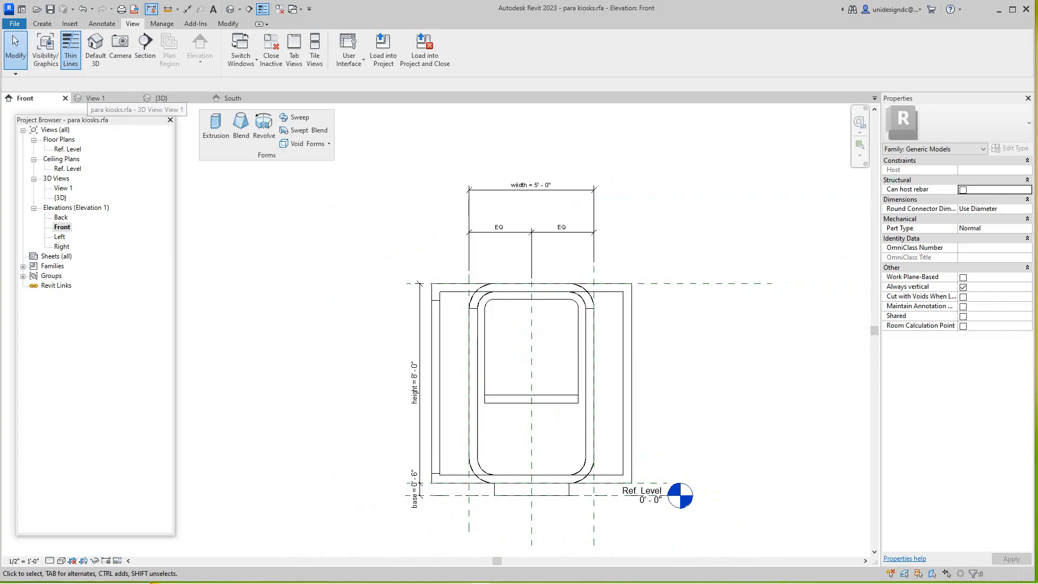
pyautogui.moveTo(532, 346); pyautogui.dragTo(537, 377, button='middle')
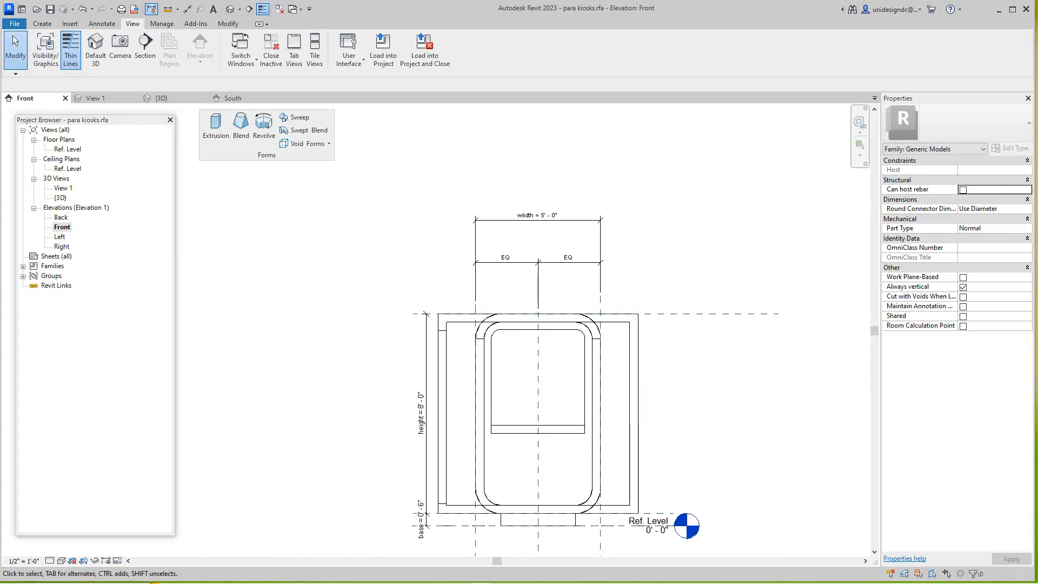
pyautogui.scroll(2, 518, 377)
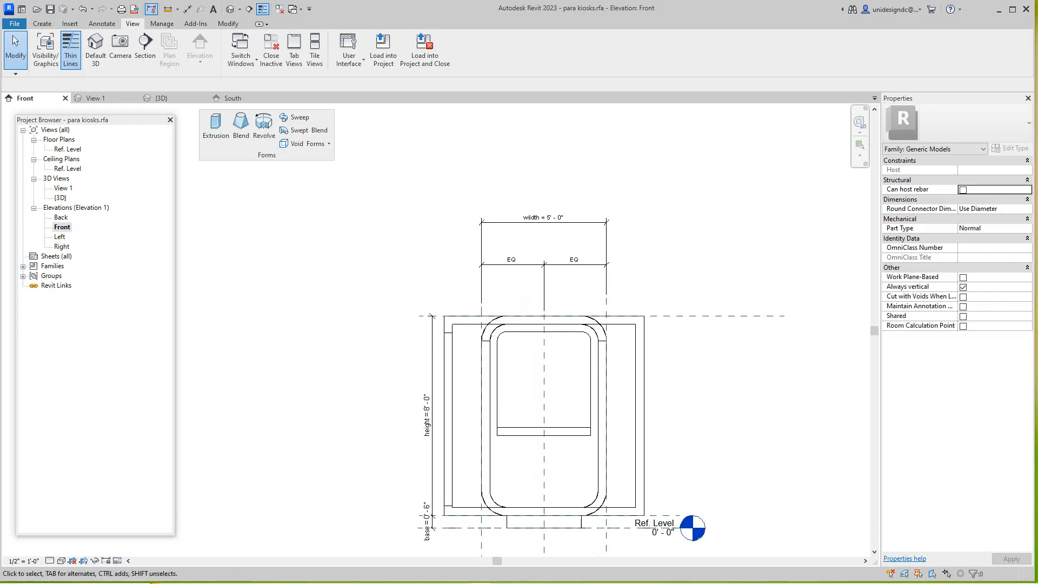
pyautogui.scroll(-1, 545, 338)
pyautogui.scroll(1, 480, 382)
pyautogui.moveTo(479, 382)
pyautogui.mouseDown(button='middle')
pyautogui.moveTo(474, 372)
pyautogui.moveTo(522, 367)
pyautogui.mouseUp(button='middle')
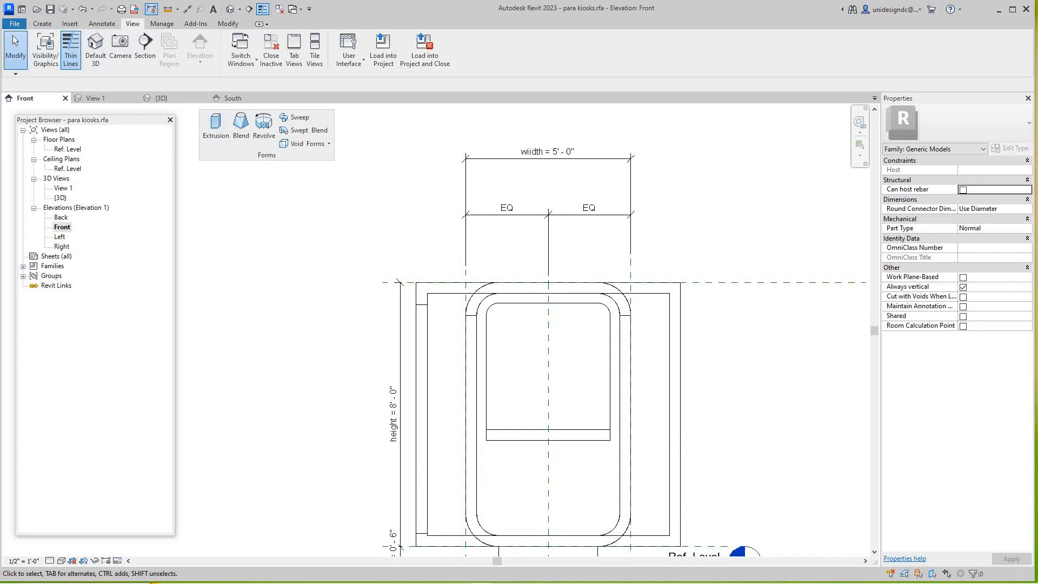
# Set the kiosk family's wiidth parameter to 4' 0" in Family Types.
pyautogui.click(42, 24)
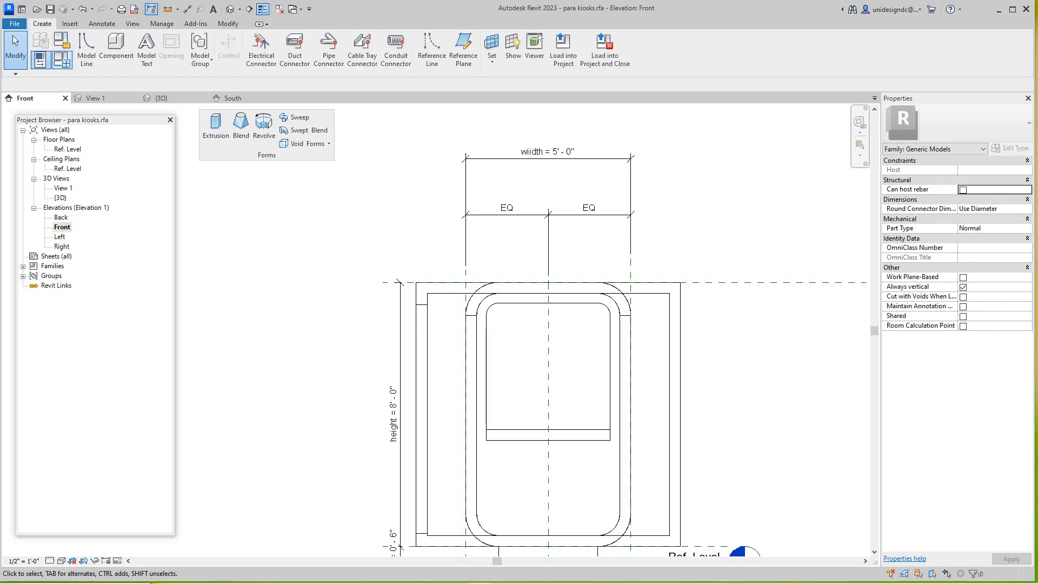
pyautogui.click(61, 60)
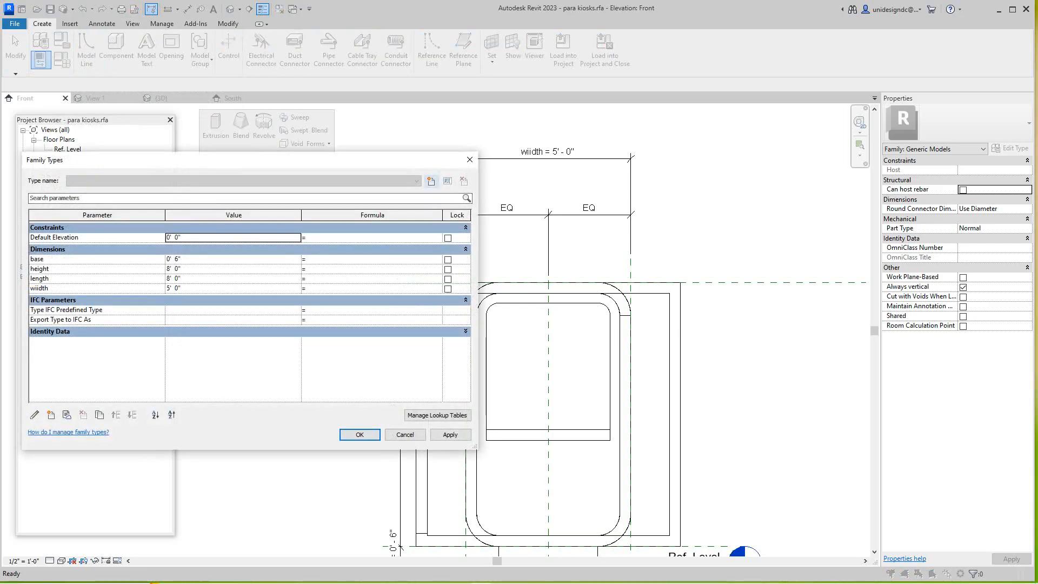
pyautogui.click(233, 289)
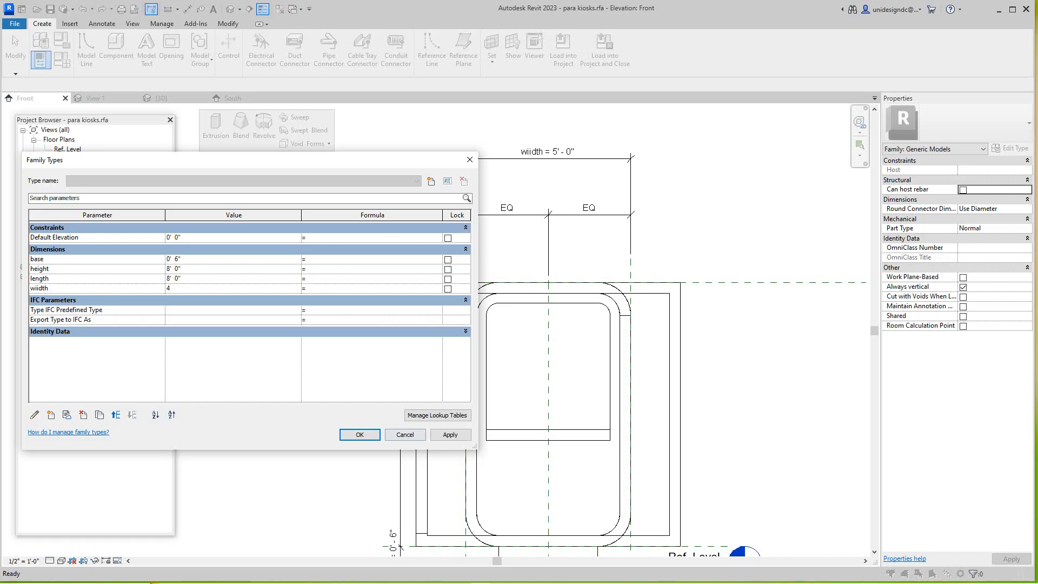
pyautogui.press('Return')
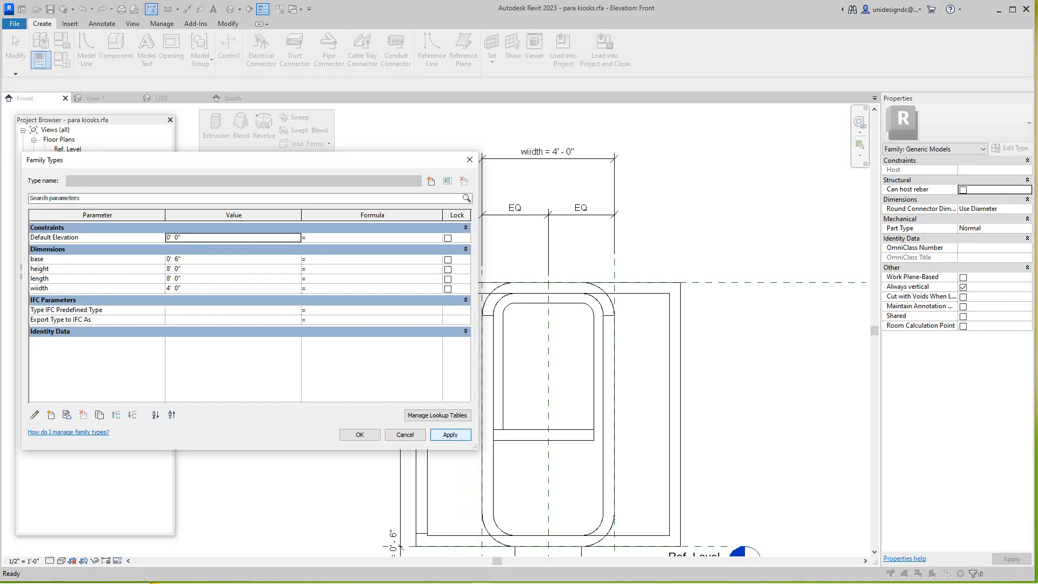
pyautogui.click(360, 434)
pyautogui.scroll(-1, 570, 398)
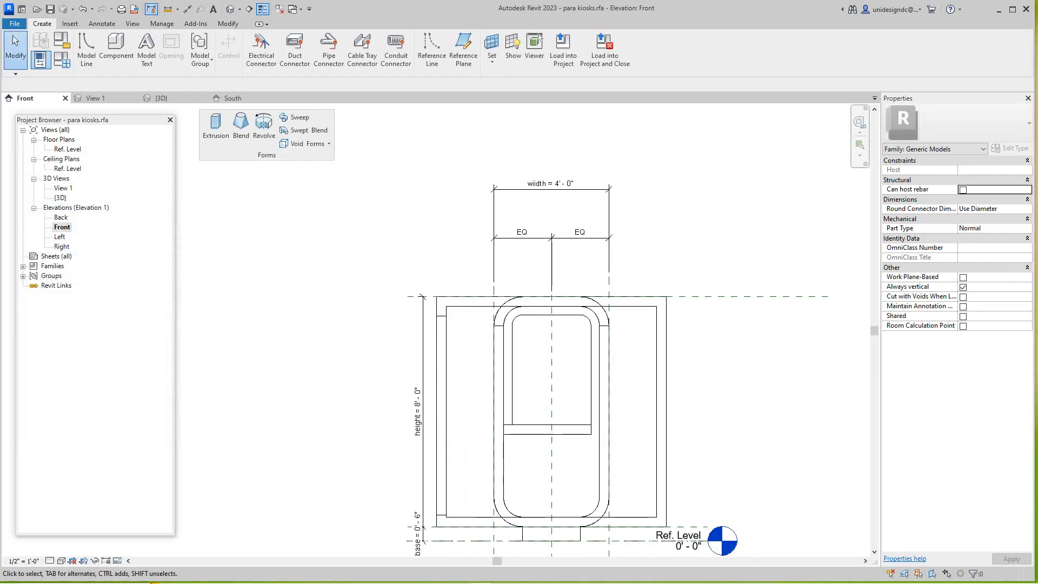
# Examine how the shelf extrusion aligns with the narrowed opening, selecting it to check its offset from the centre plane.
pyautogui.scroll(4, 542, 423)
pyautogui.scroll(8, 514, 436)
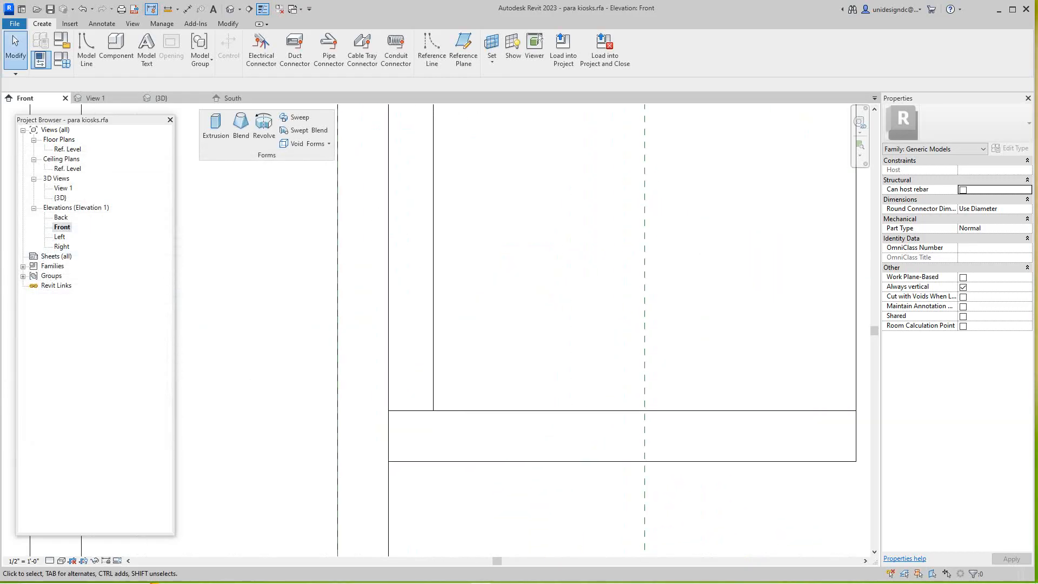
pyautogui.scroll(-6, 503, 422)
pyautogui.moveTo(502, 422); pyautogui.dragTo(493, 434, button='middle')
pyautogui.scroll(3, 499, 446)
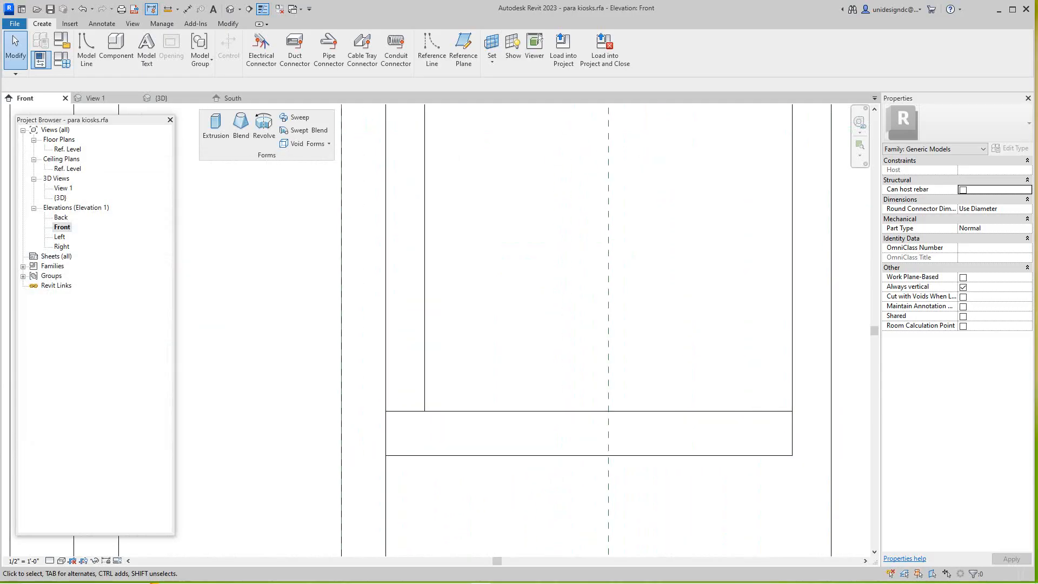
pyautogui.scroll(-2, 468, 435)
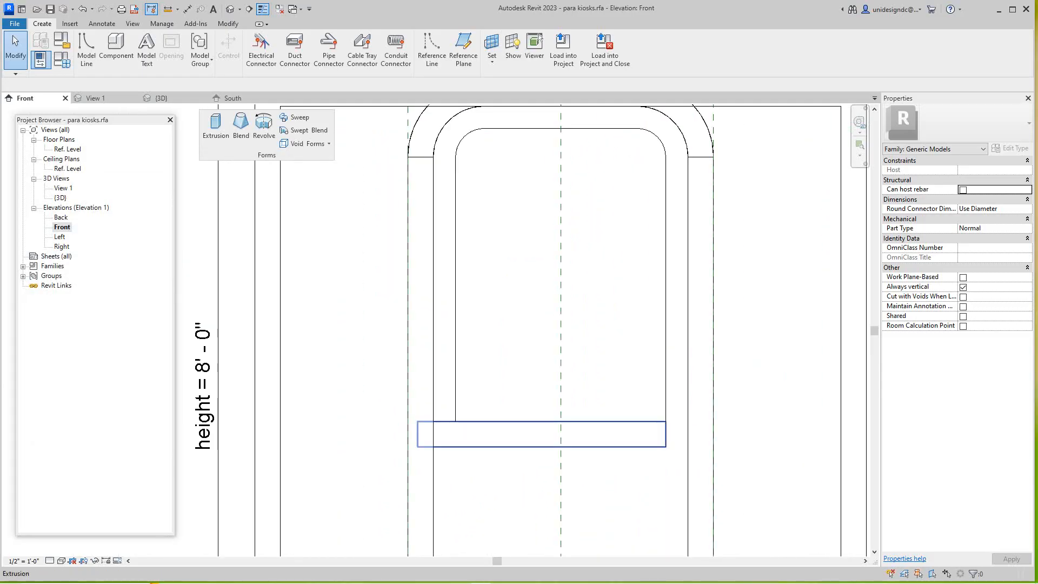
pyautogui.click(535, 423)
pyautogui.scroll(-2, 518, 421)
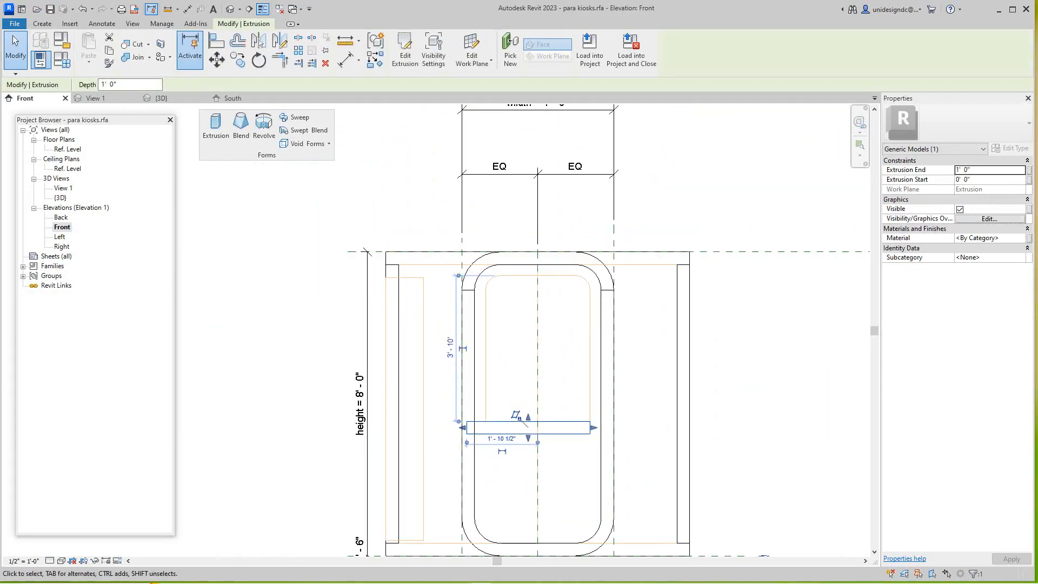
pyautogui.press('Escape')
pyautogui.scroll(-3, 521, 424)
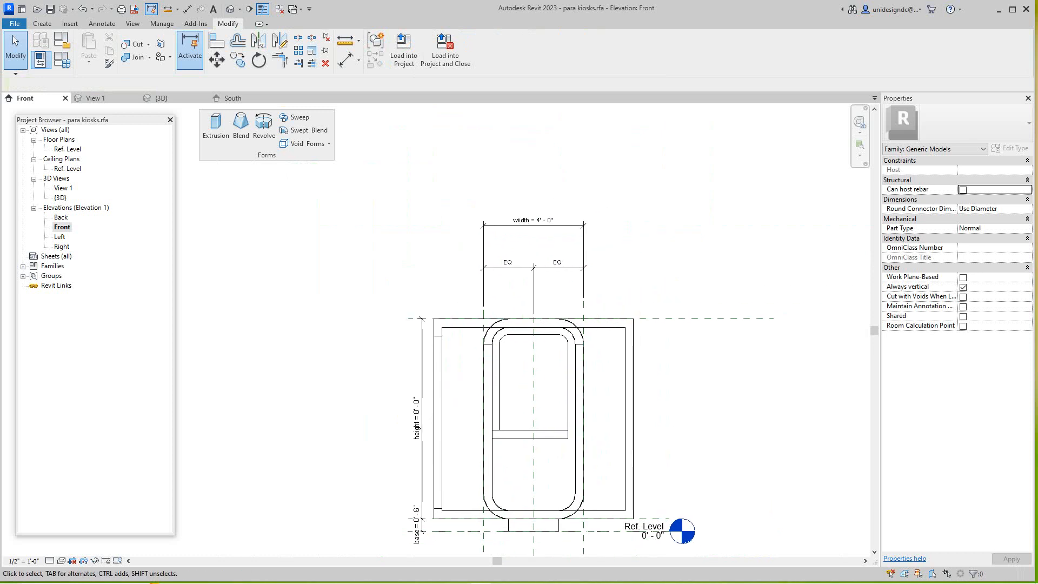
# Undo the kiosk family's width and height parameter changes and recheck the opening and shelf in the Front elevation.
pyautogui.scroll(-2, 690, 411)
pyautogui.moveTo(690, 411); pyautogui.dragTo(539, 328, button='middle')
pyautogui.scroll(2, 540, 328)
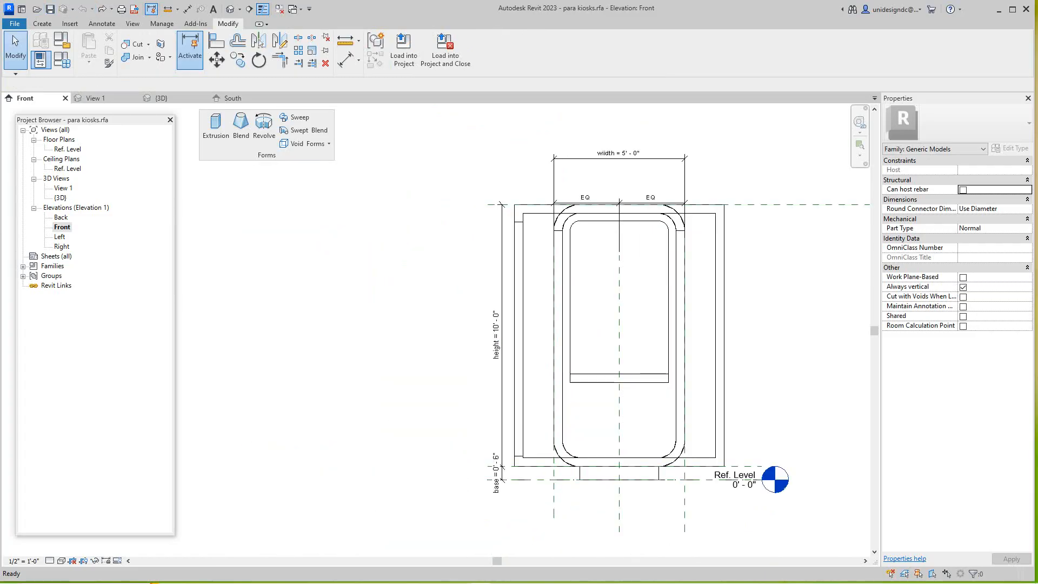
pyautogui.scroll(2, 287, 229)
pyautogui.scroll(-3, 287, 229)
pyautogui.moveTo(287, 230); pyautogui.dragTo(276, 254, button='middle')
pyautogui.scroll(3, 484, 324)
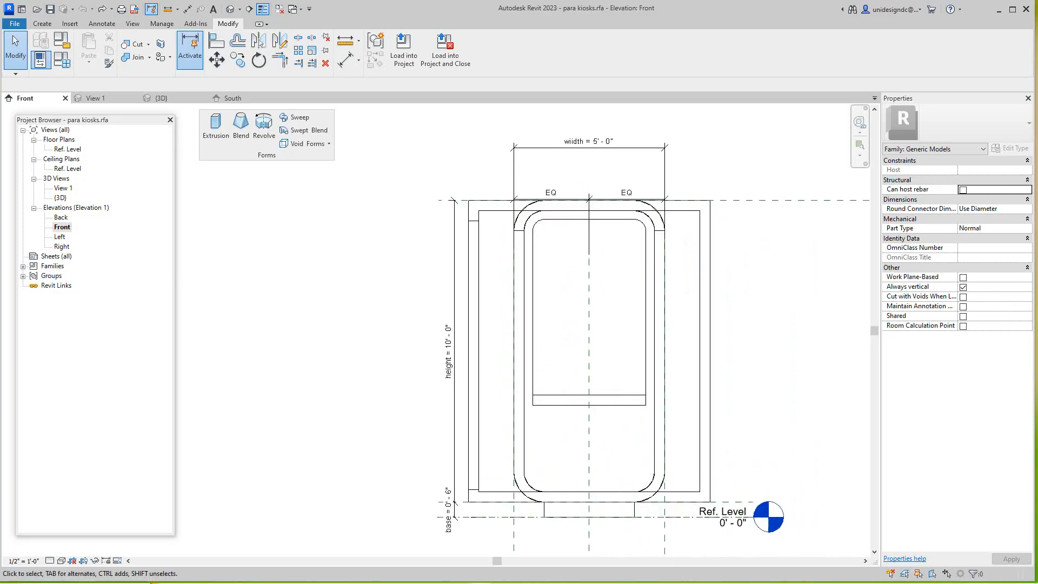
pyautogui.scroll(-3, 484, 324)
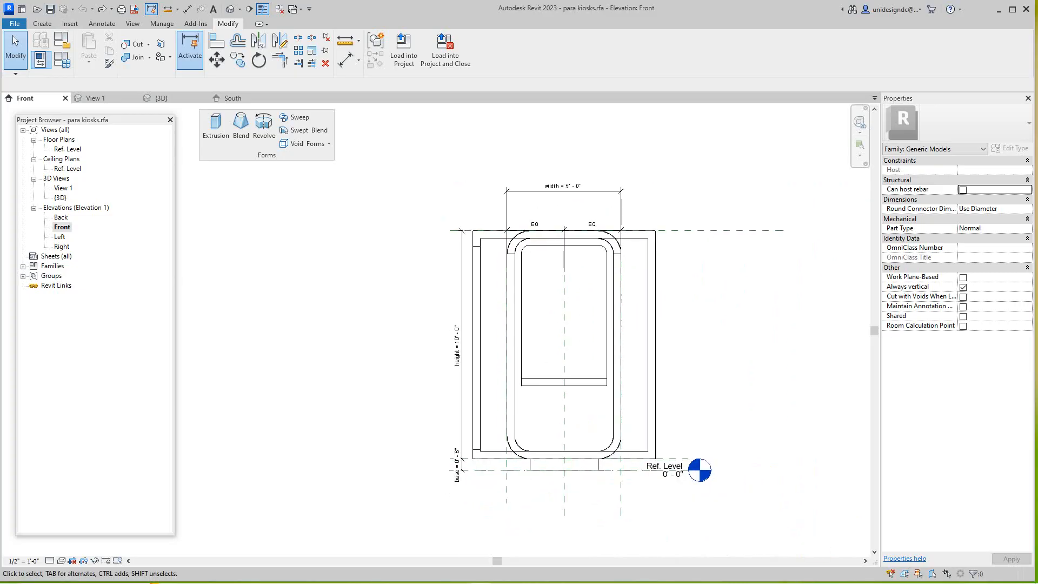
# Open the Ref. Level floor plan and inspect the kiosk's footprint, shelf and length dimension.
pyautogui.doubleClick(67, 149)
pyautogui.scroll(-1, 518, 316)
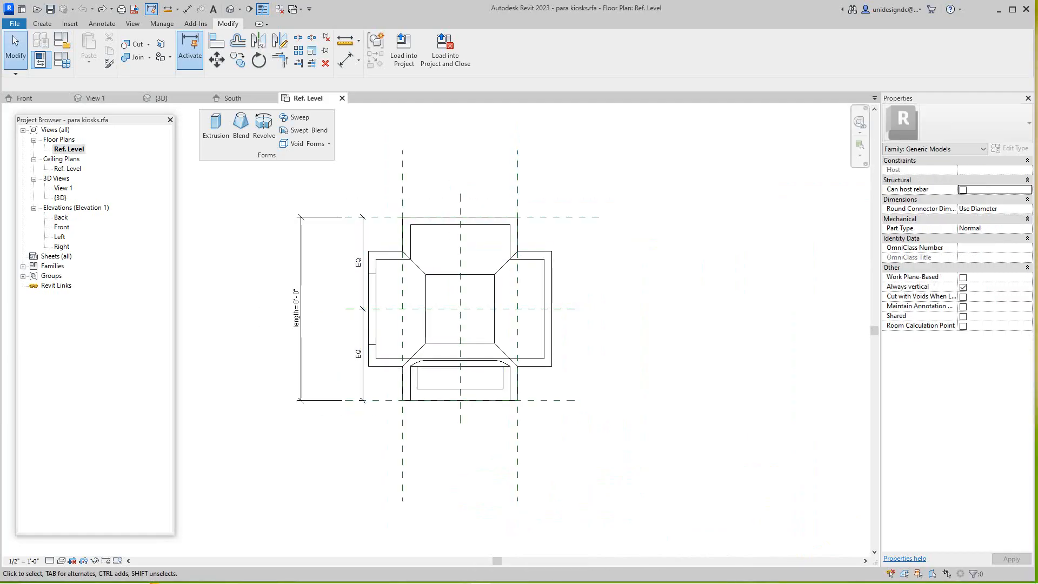
pyautogui.scroll(4, 472, 344)
pyautogui.scroll(-4, 590, 227)
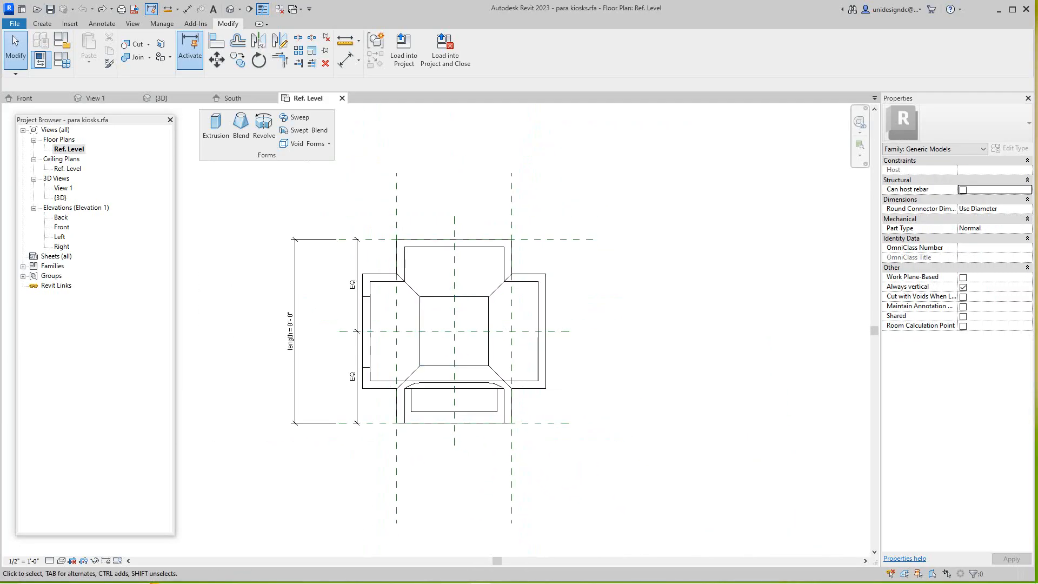
pyautogui.scroll(5, 641, 276)
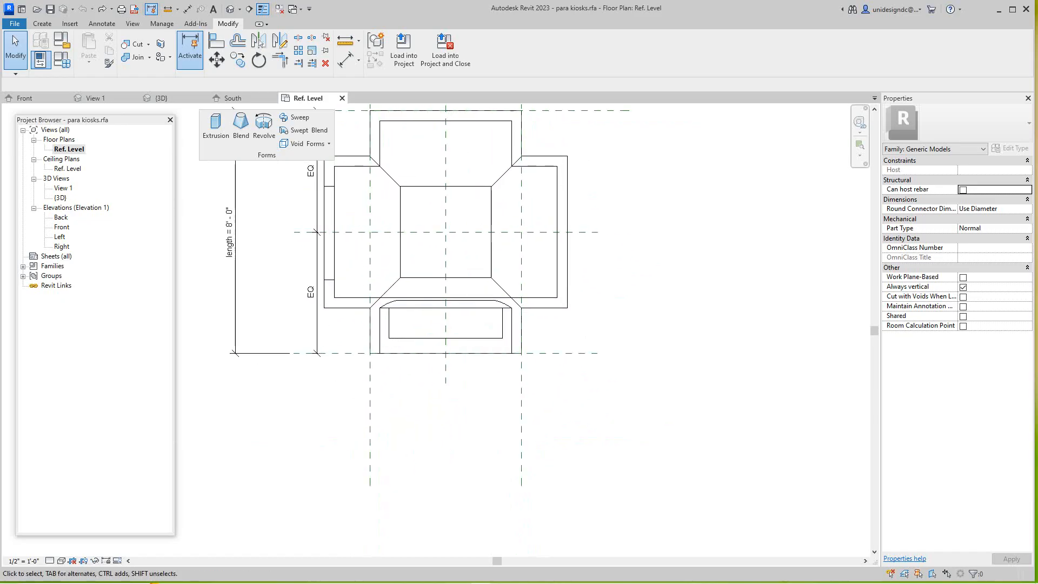
# Create a new family from the Generic Model.rft template in the English-Imperial template folder.
pyautogui.moveTo(621, 243); pyautogui.dragTo(643, 338, button='middle')
pyautogui.scroll(-4, 642, 337)
pyautogui.scroll(1, 621, 304)
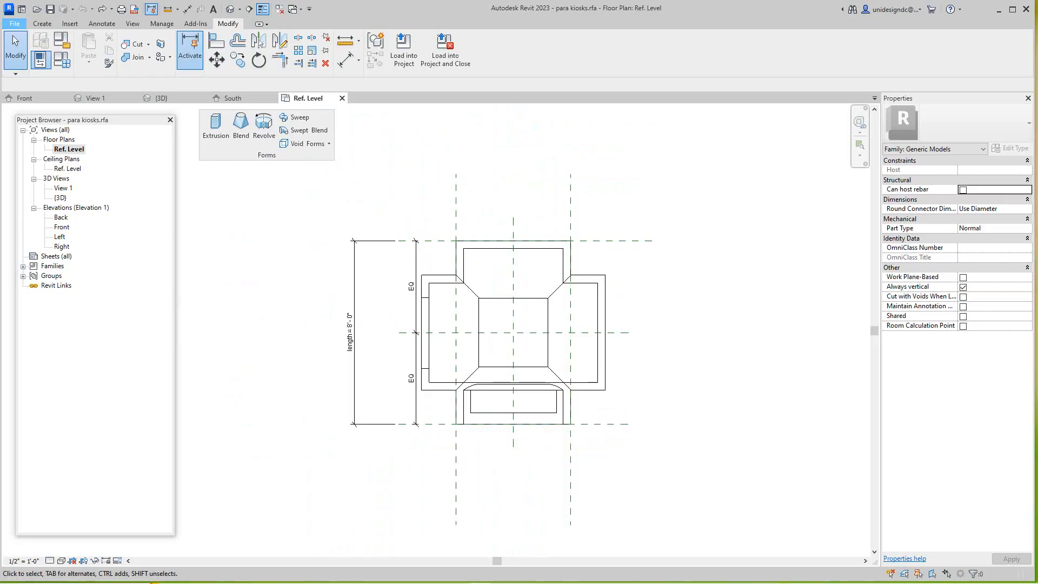
pyautogui.click(14, 23)
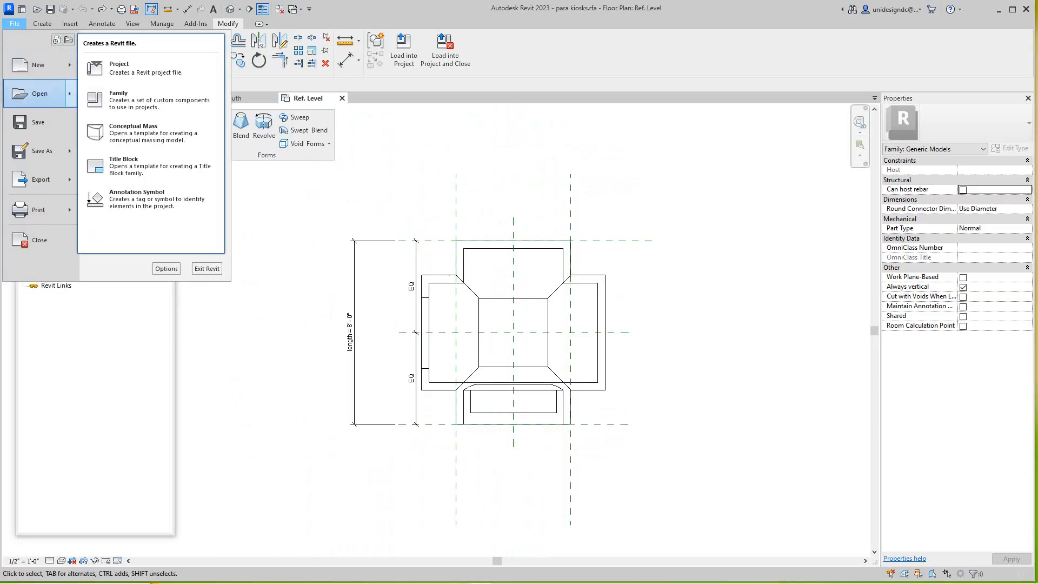
pyautogui.press('Up')
pyautogui.press('Right')
pyautogui.press('Down')
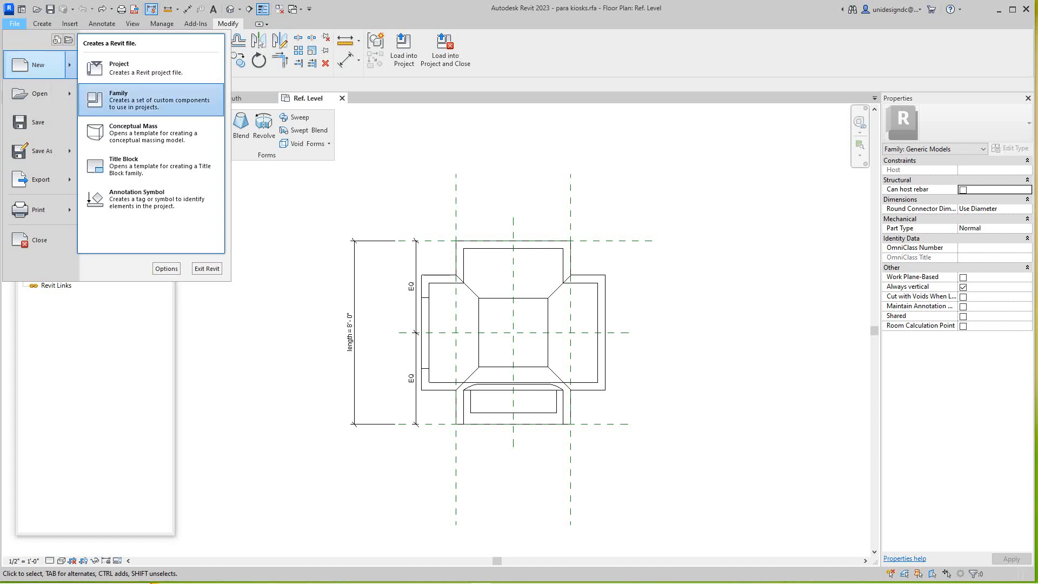
pyautogui.click(150, 99)
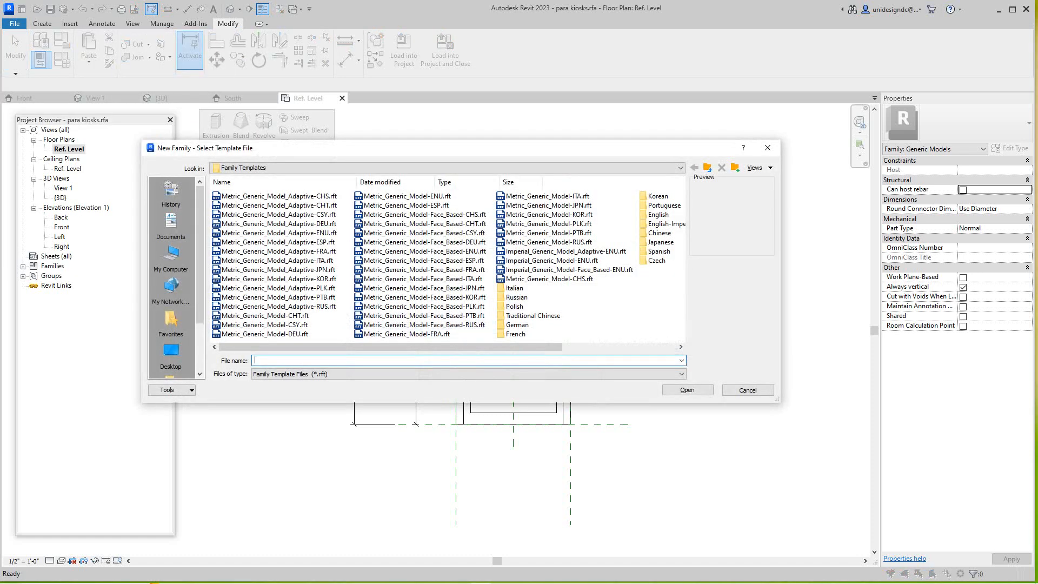
pyautogui.click(666, 223)
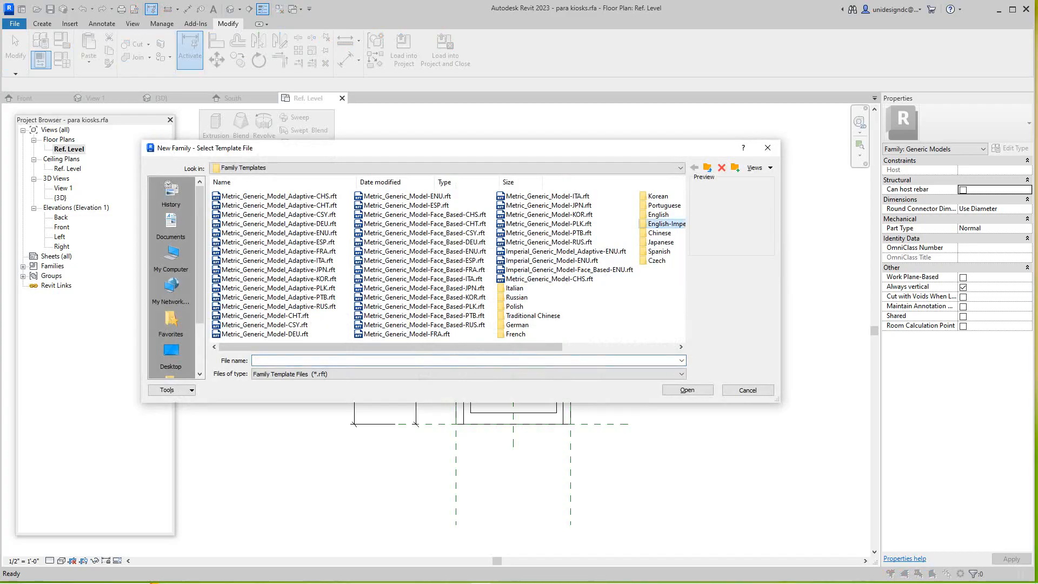
pyautogui.doubleClick(666, 224)
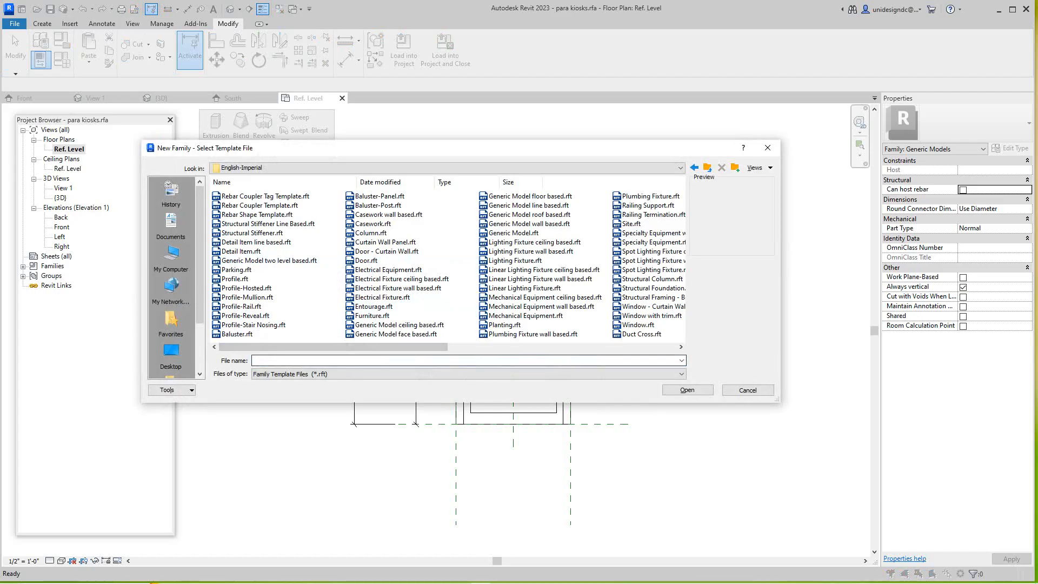
pyautogui.click(513, 233)
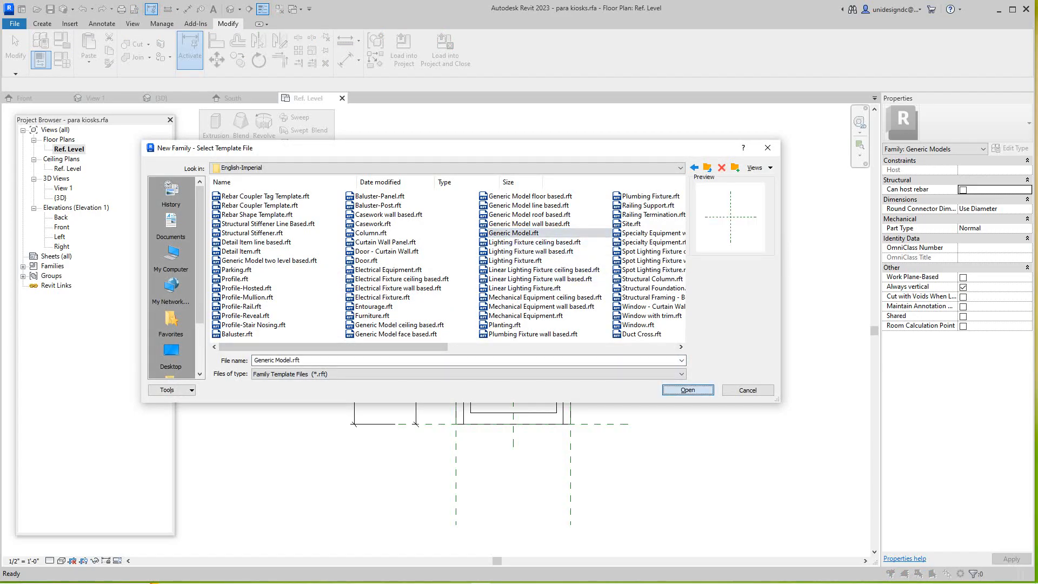
pyautogui.press('Return')
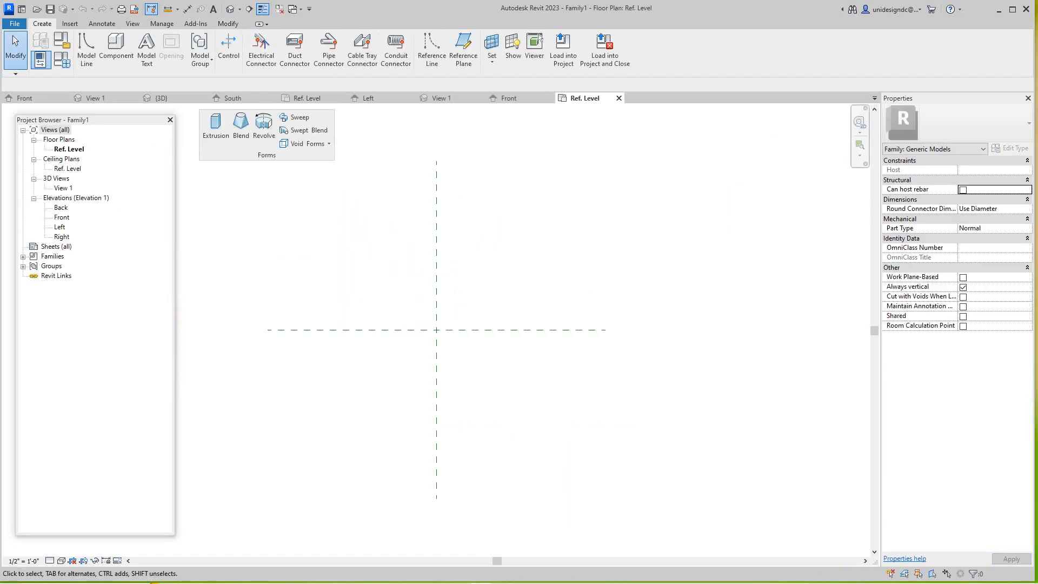
# Open the new family's Front elevation and draw a horizontal reference plane about 4" above the Ref. Level.
pyautogui.scroll(-2, 449, 343)
pyautogui.moveTo(449, 342); pyautogui.dragTo(479, 348, button='middle')
pyautogui.scroll(3, 473, 287)
pyautogui.scroll(3, 506, 336)
pyautogui.doubleClick(62, 217)
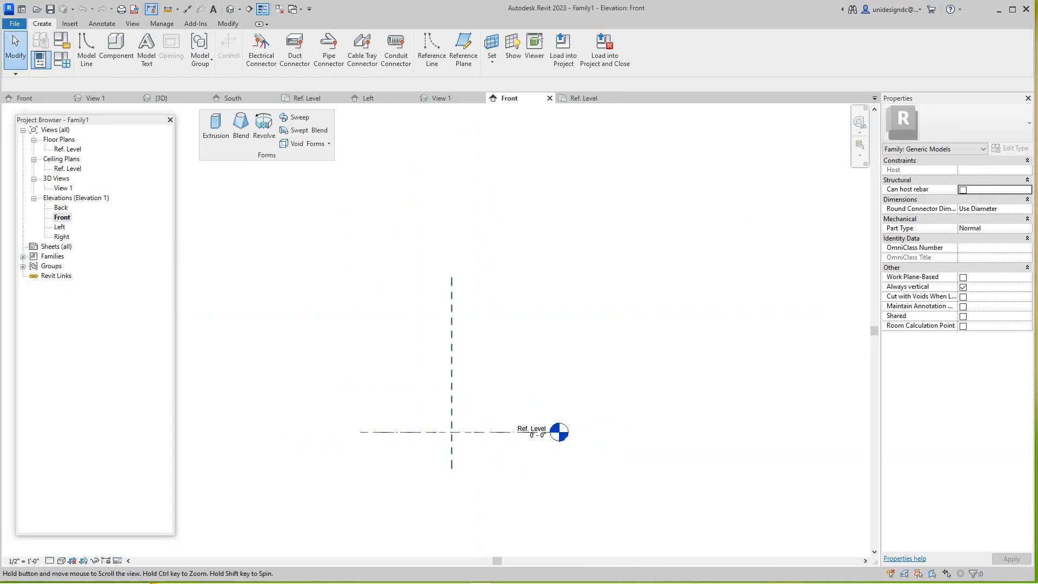
pyautogui.scroll(5, 432, 481)
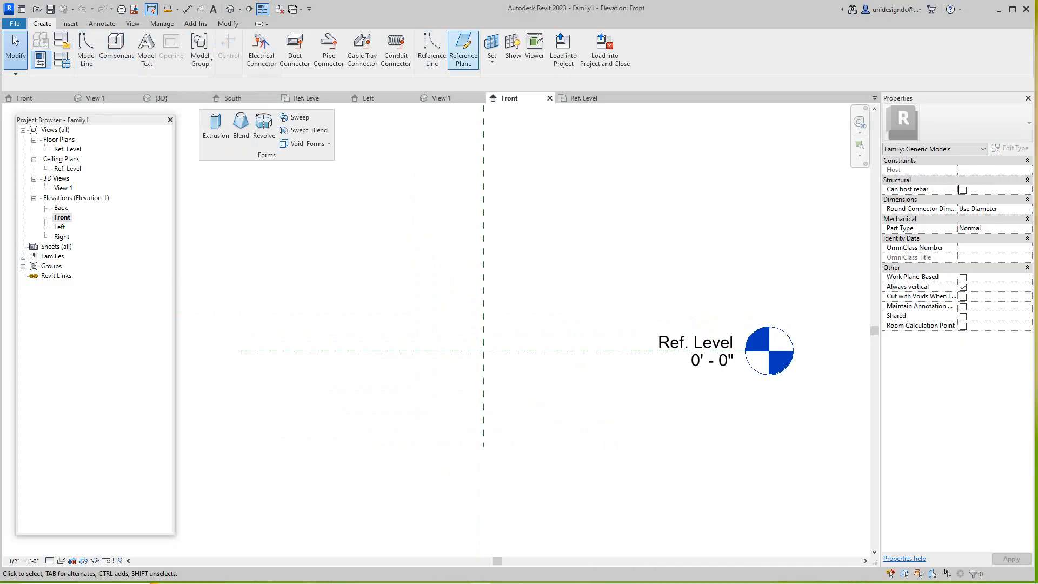
pyautogui.click(463, 50)
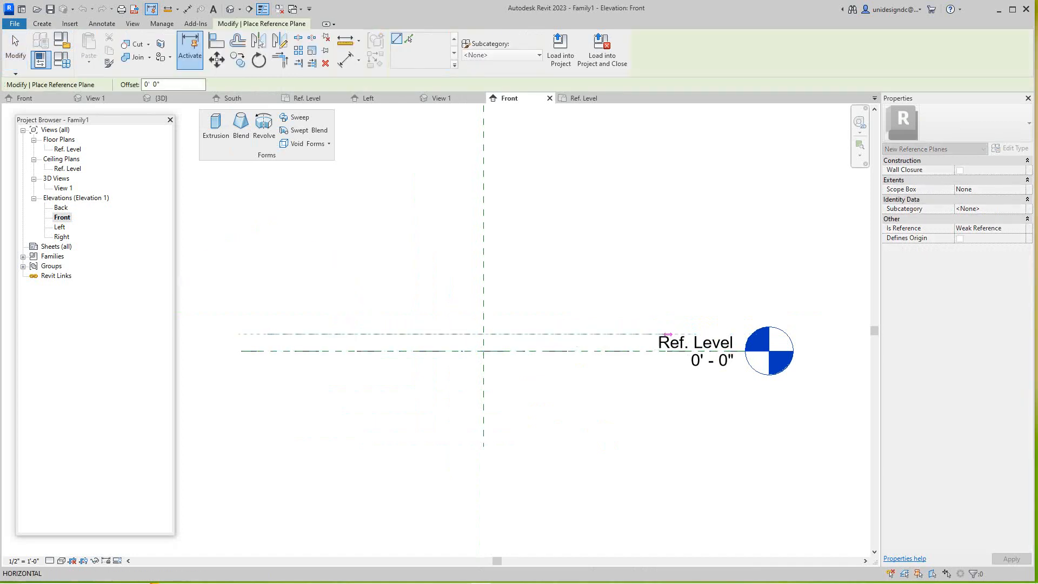
pyautogui.click(369, 330)
pyautogui.click(683, 334)
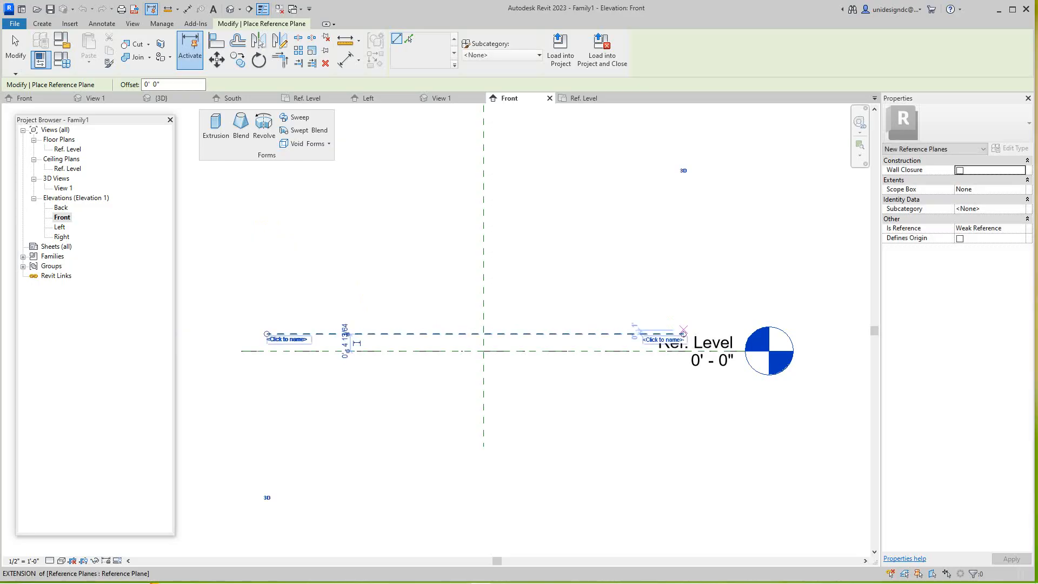
pyautogui.rightClick(682, 332)
pyautogui.click(702, 337)
# Draw a second horizontal reference plane about 6' 7" above the first one and finish placing reference planes.
pyautogui.scroll(-3, 638, 373)
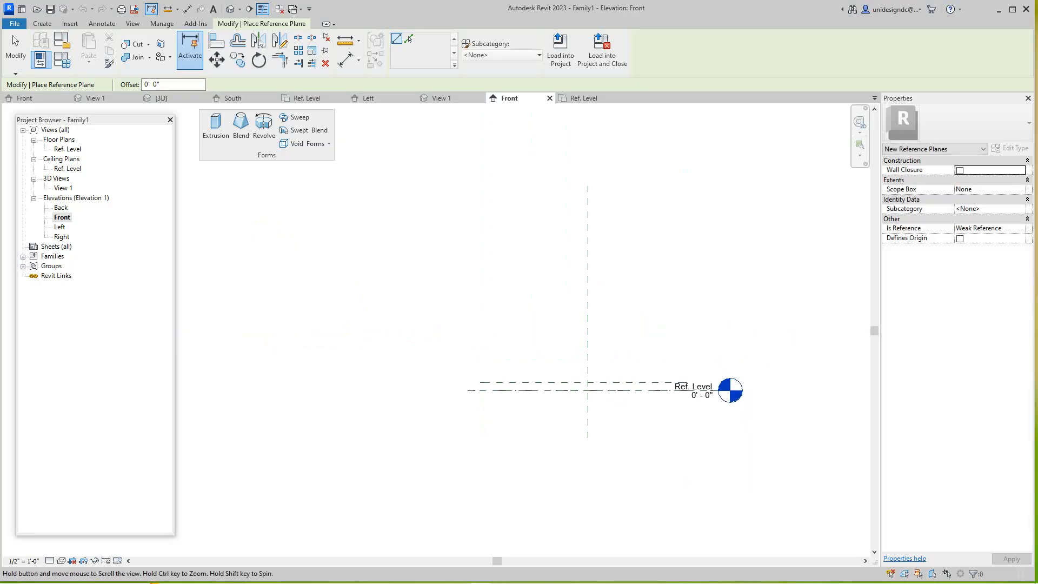
pyautogui.moveTo(473, 244); pyautogui.dragTo(479, 265, button='middle')
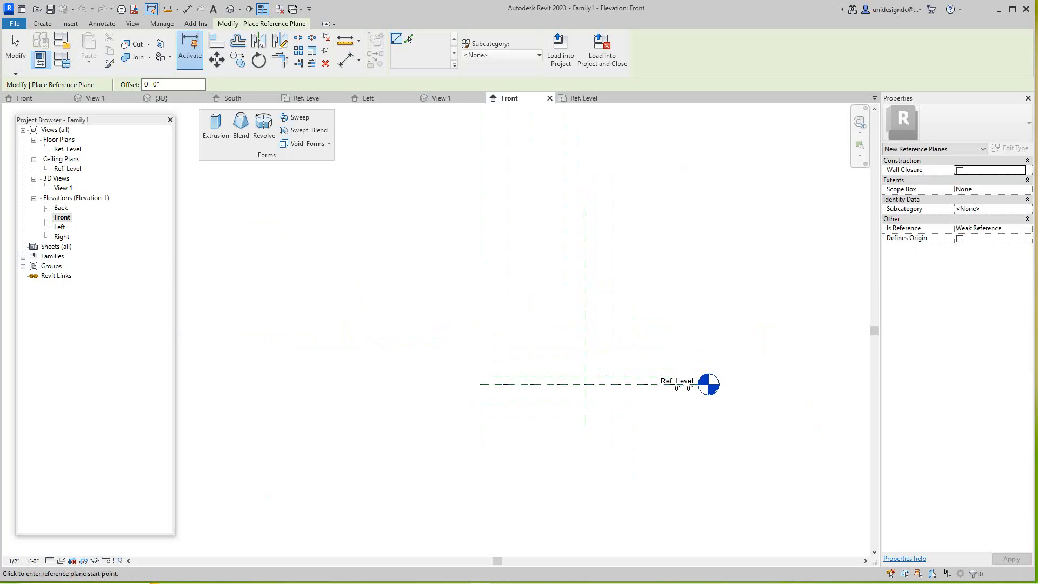
pyautogui.click(495, 240)
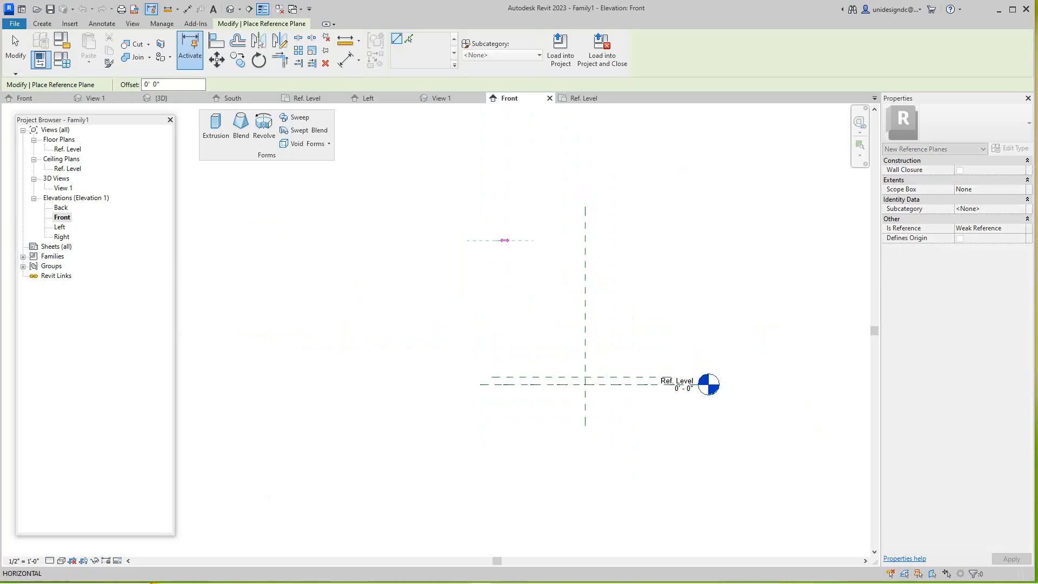
pyautogui.click(698, 240)
pyautogui.rightClick(696, 243)
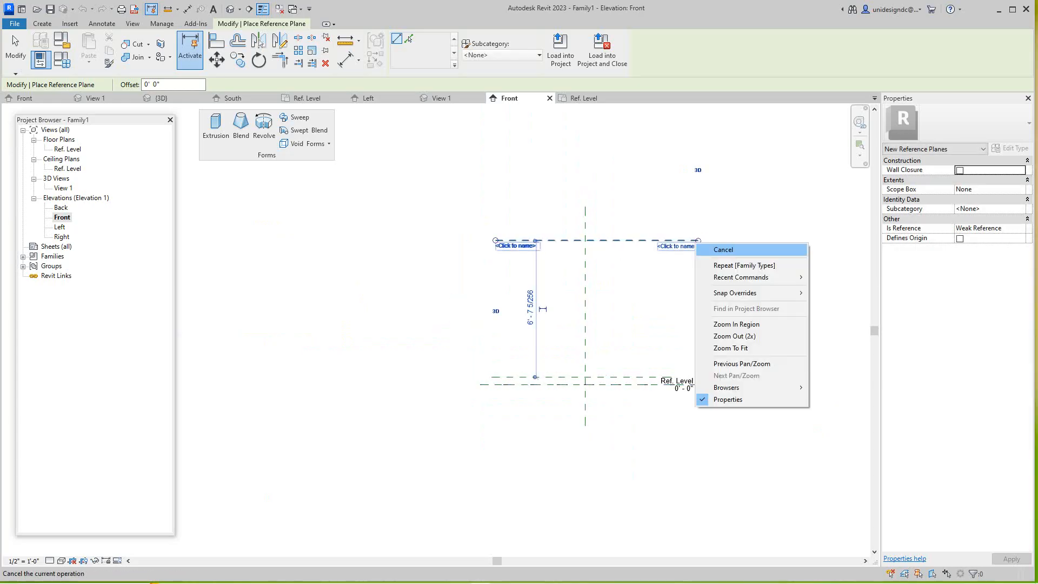
pyautogui.click(715, 250)
pyautogui.moveTo(661, 272); pyautogui.dragTo(640, 233, button='middle')
pyautogui.rightClick(668, 260)
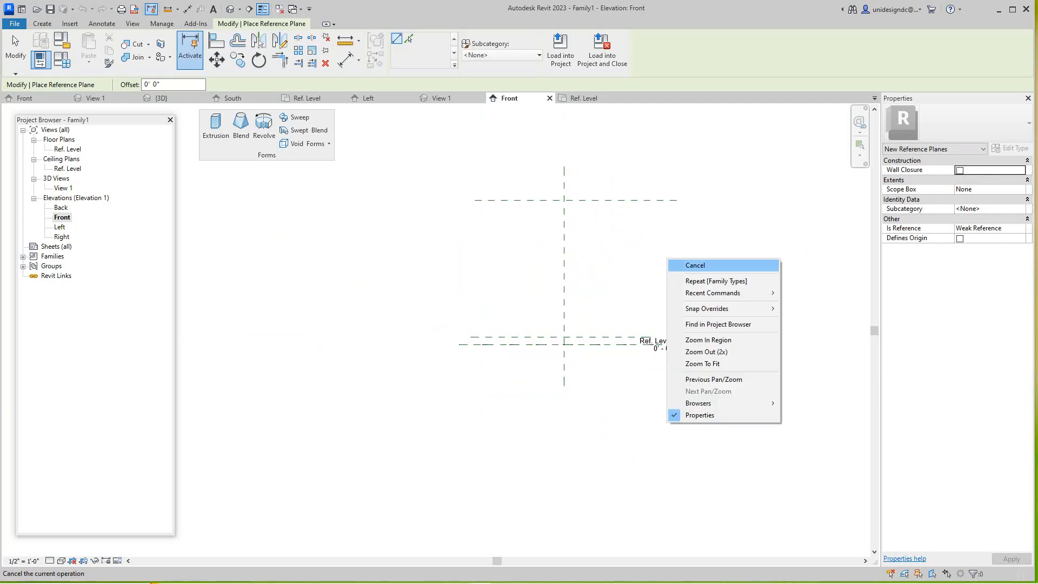
pyautogui.click(686, 269)
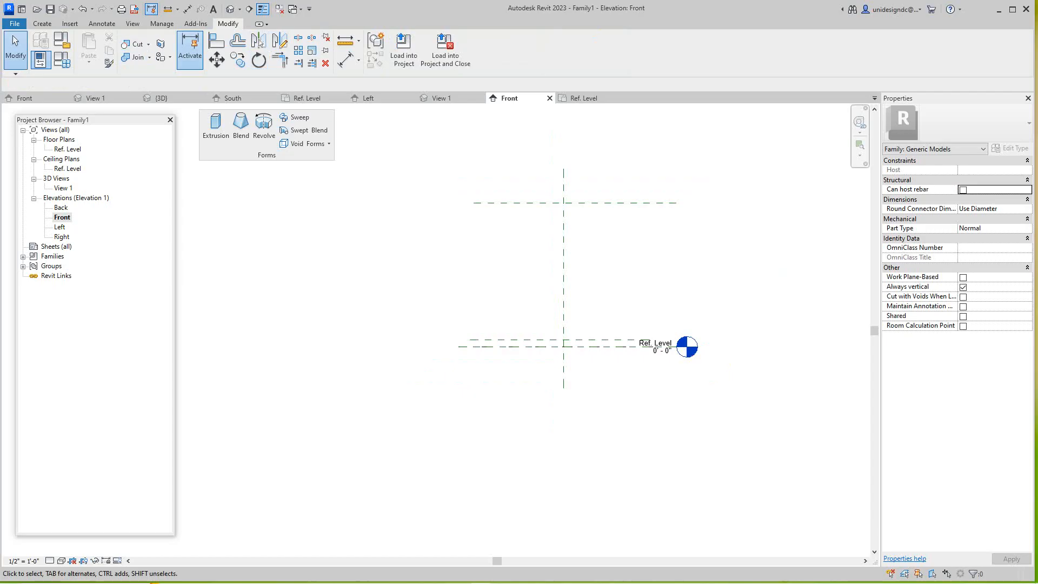
# Draw vertical reference planes about 2' 6" left and 2' 1" right of the Center (Left/Right) plane.
pyautogui.rightClick(564, 256)
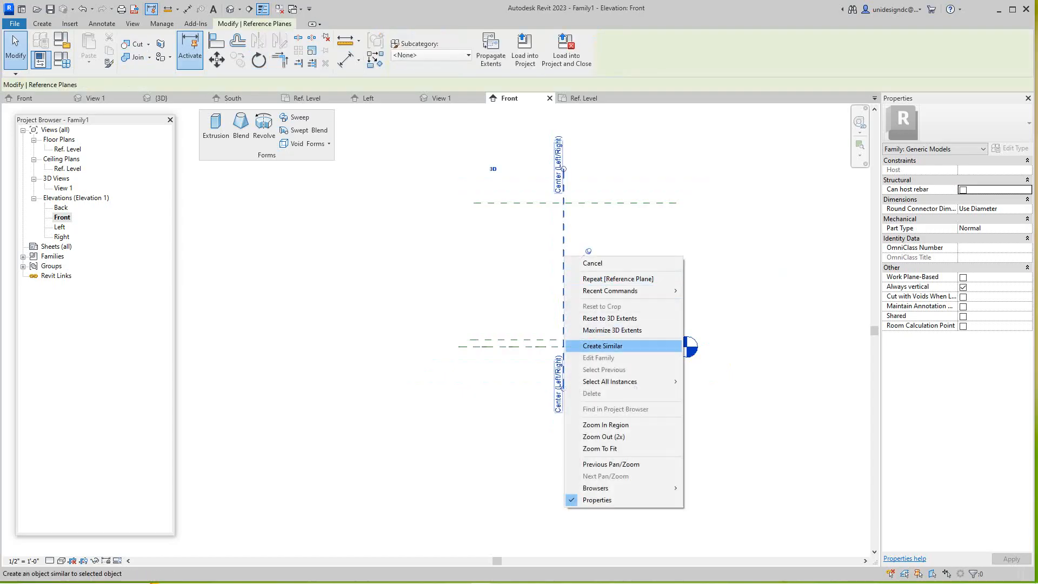
pyautogui.click(602, 346)
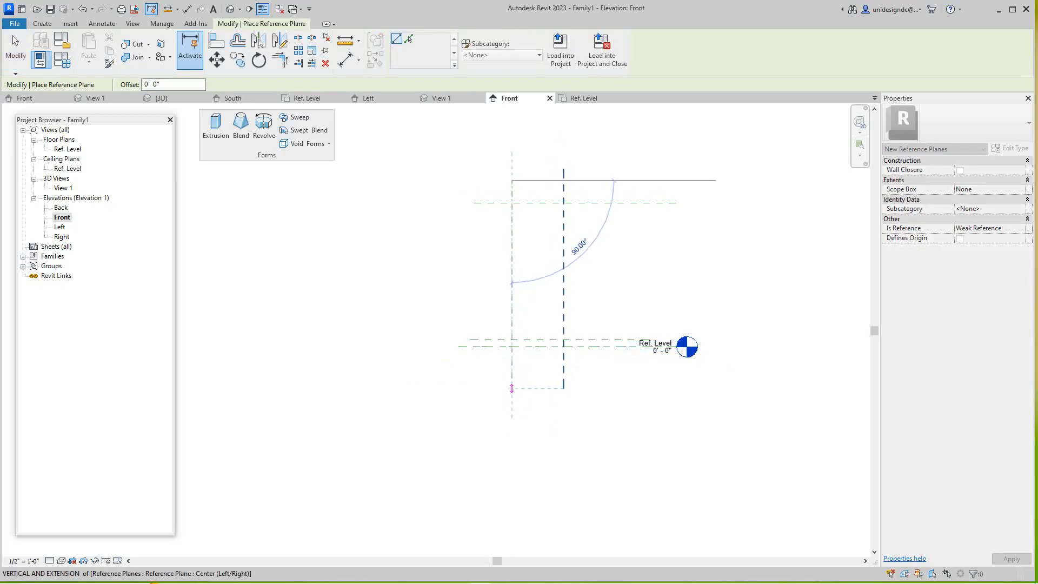
pyautogui.click(512, 388)
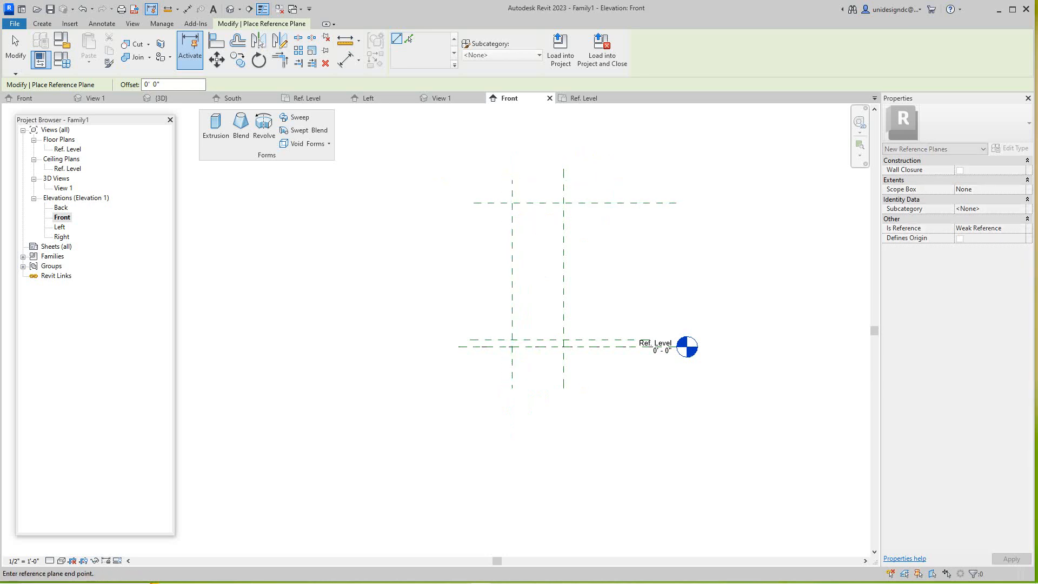
pyautogui.click(606, 175)
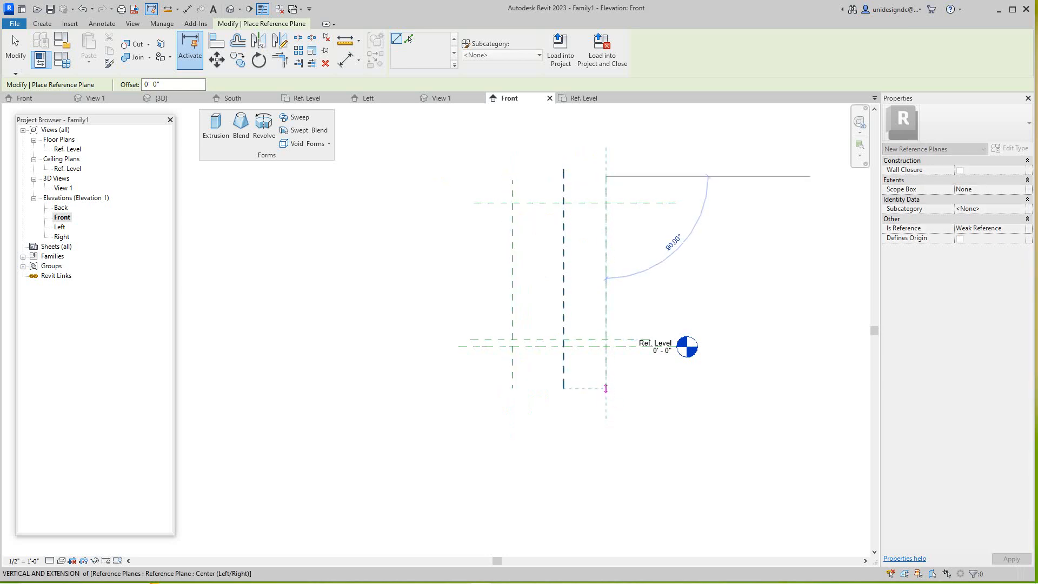
pyautogui.click(606, 388)
pyautogui.rightClick(605, 388)
pyautogui.click(631, 397)
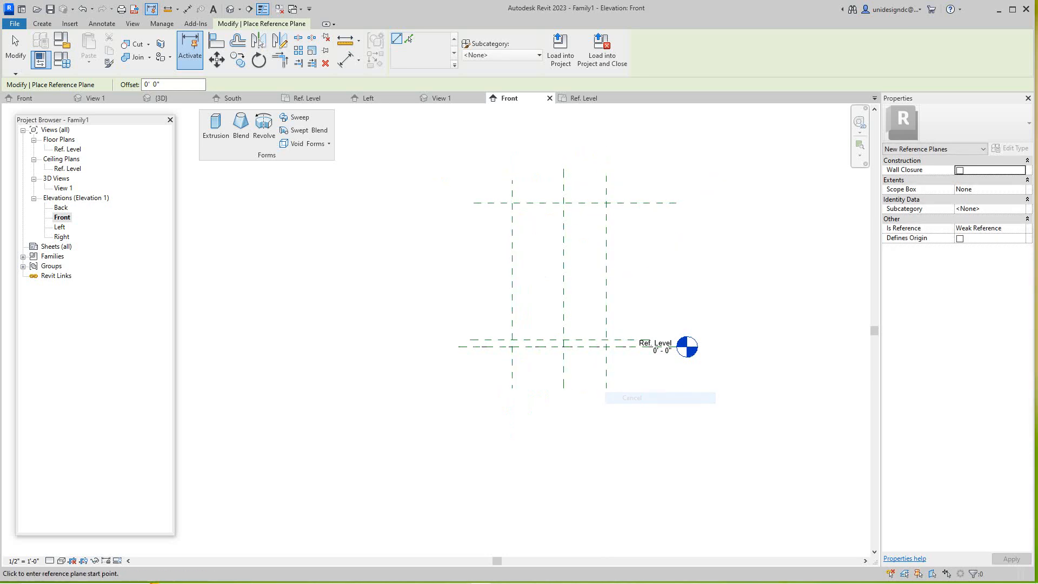
# Dimension the three vertical reference planes in one aligned string above the upper plane and set the spacing equal (EQ).
pyautogui.scroll(-1, 613, 314)
pyautogui.moveTo(613, 314); pyautogui.dragTo(620, 393, button='middle')
pyautogui.scroll(2, 622, 349)
pyautogui.scroll(2, 546, 335)
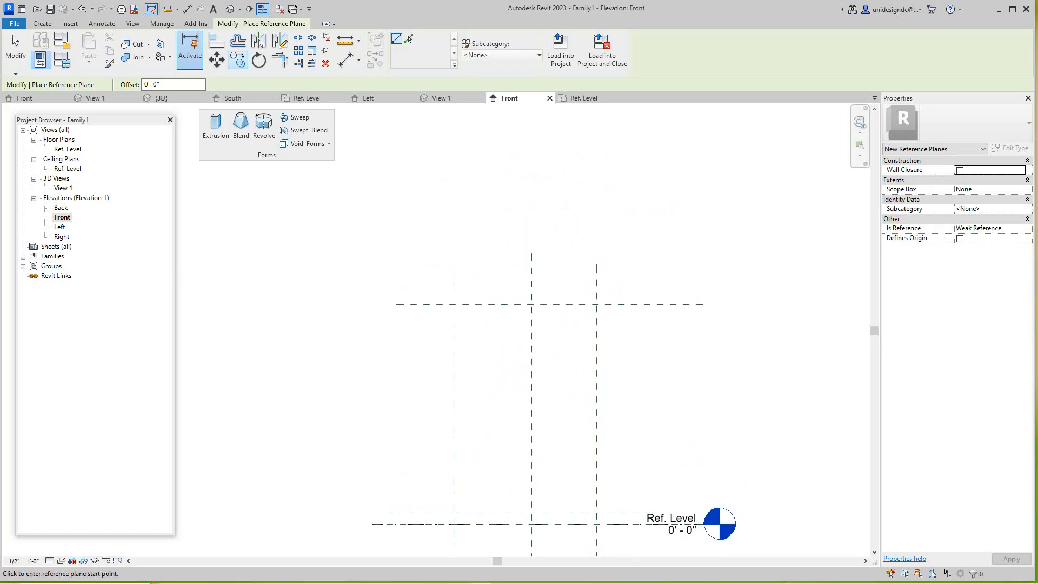
pyautogui.scroll(-2, 355, 236)
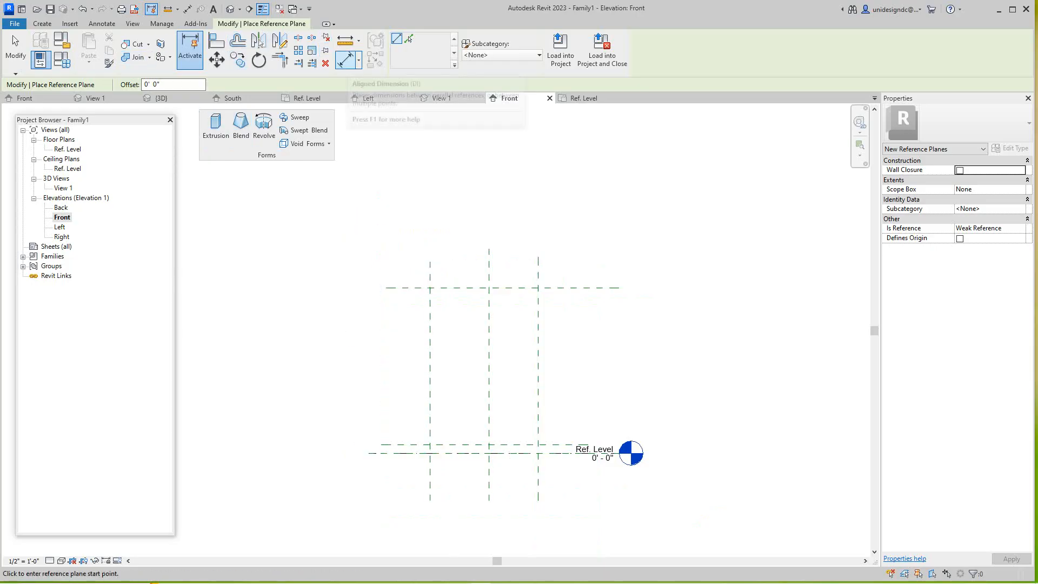
pyautogui.press('d')
pyautogui.press('i')
pyautogui.click(429, 271)
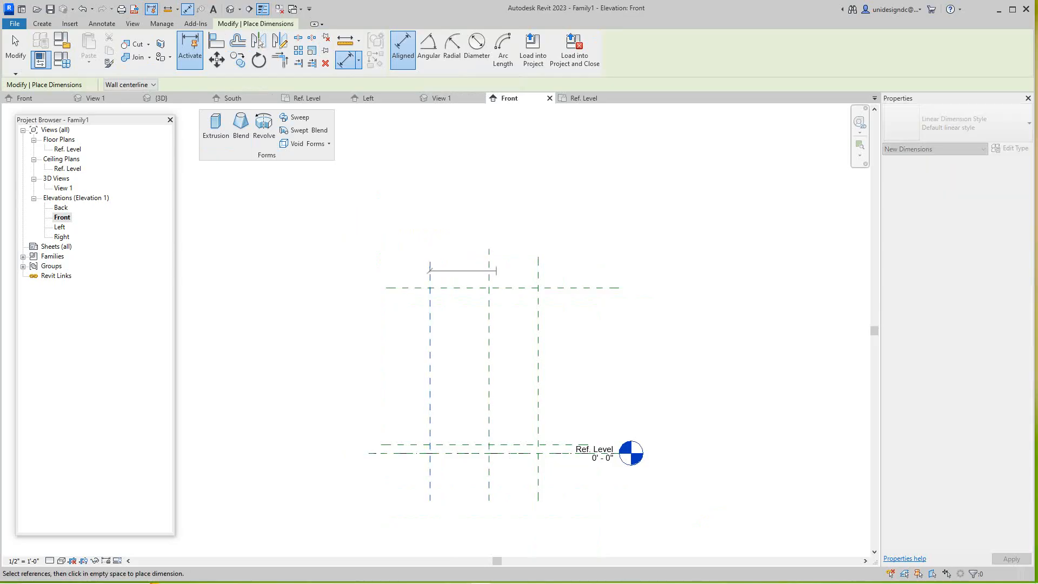
pyautogui.click(489, 270)
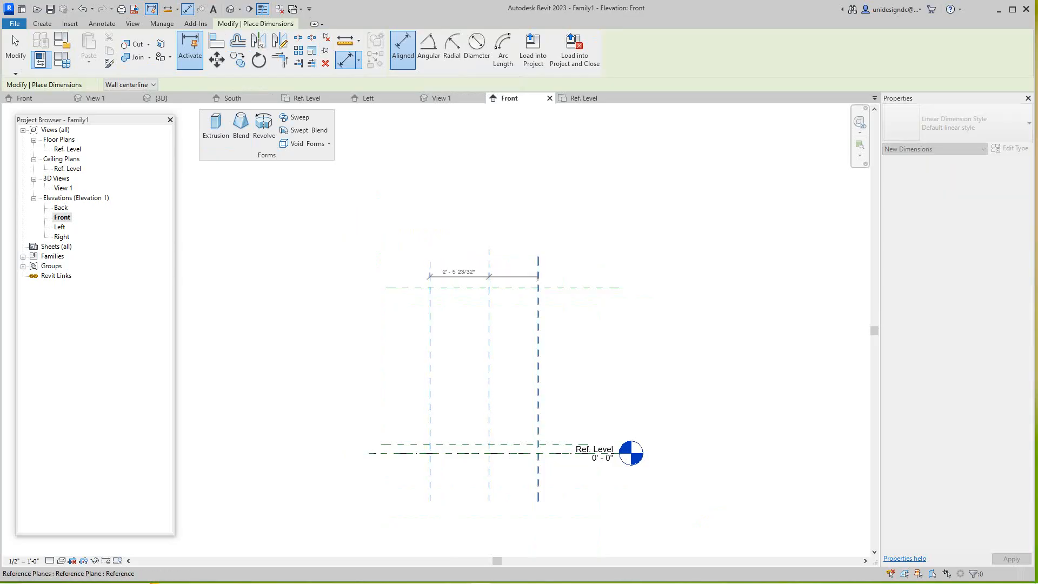
pyautogui.click(538, 275)
pyautogui.click(571, 265)
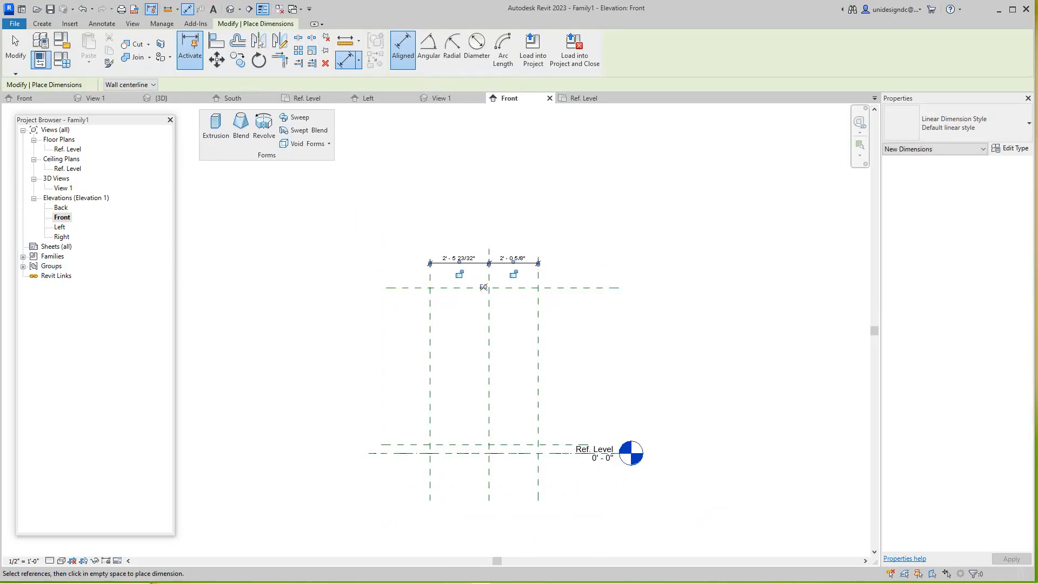
pyautogui.scroll(1, 442, 297)
pyautogui.scroll(1, 510, 266)
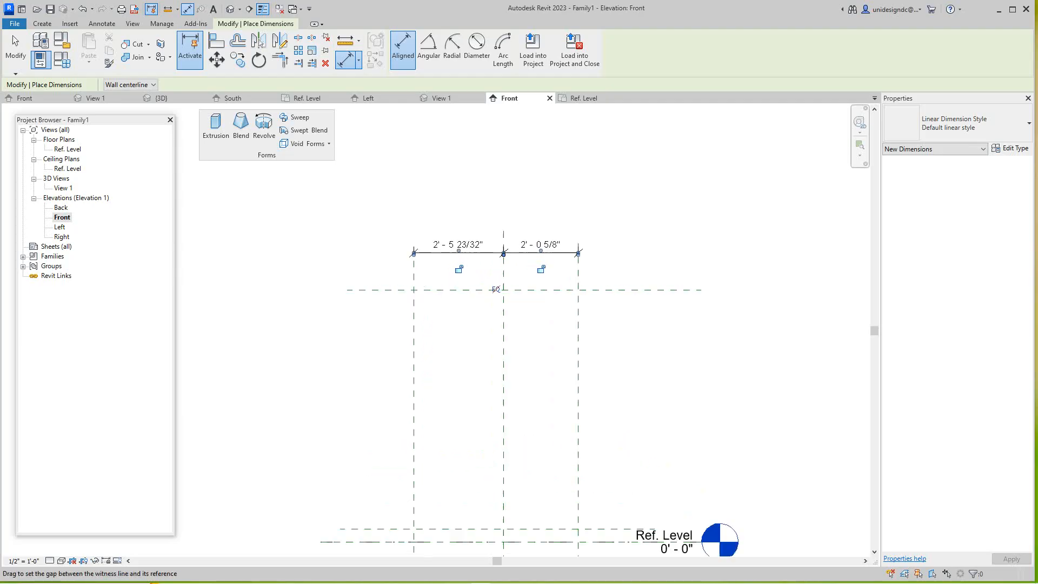
pyautogui.click(493, 292)
pyautogui.scroll(-1, 487, 243)
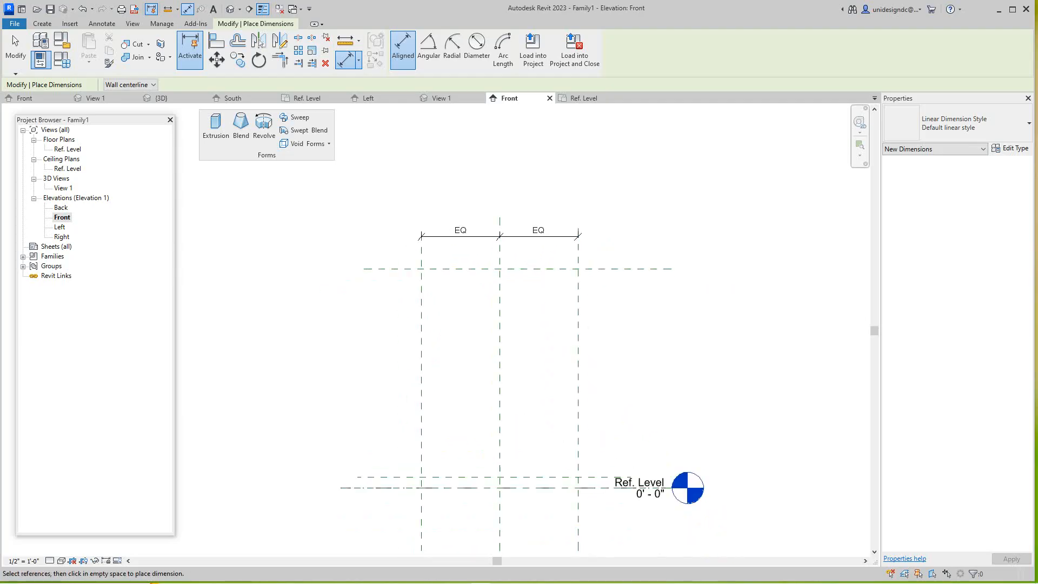
# Add an overall aligned dimension between the two outer vertical reference planes, above the EQ dimension string.
pyautogui.scroll(1, 487, 244)
pyautogui.click(415, 243)
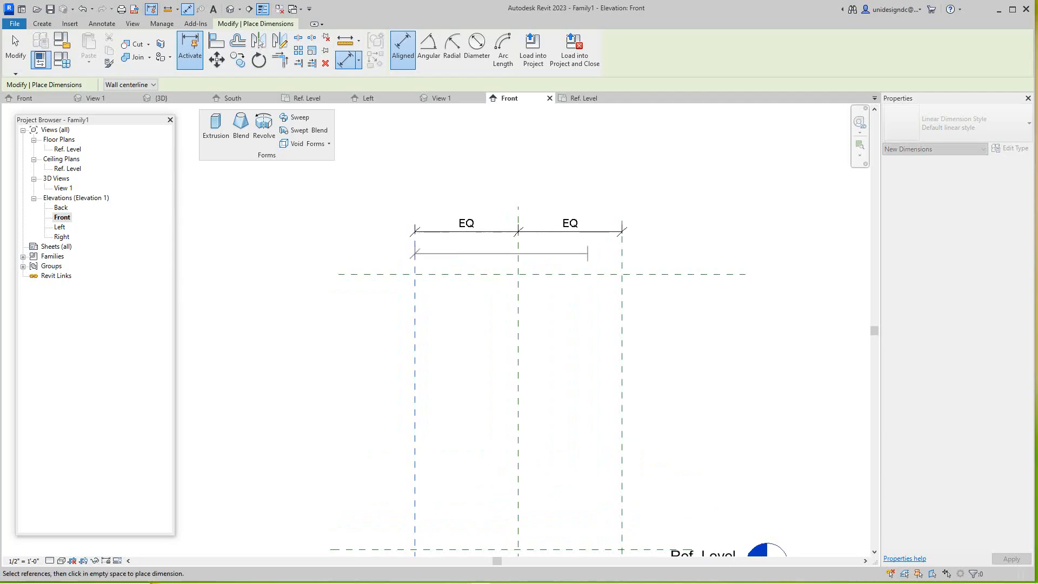
pyautogui.click(621, 253)
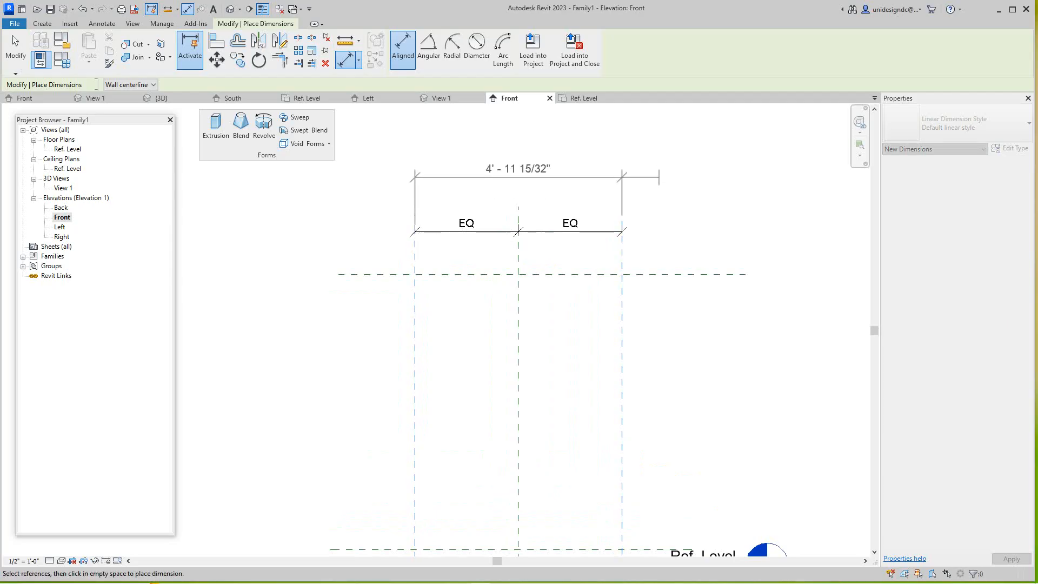
pyautogui.click(540, 174)
pyautogui.rightClick(702, 178)
pyautogui.click(718, 185)
pyautogui.scroll(-3, 689, 190)
pyautogui.moveTo(689, 190); pyautogui.dragTo(645, 159, button='middle')
pyautogui.moveTo(573, 257)
pyautogui.mouseDown(button='middle')
pyautogui.moveTo(576, 243)
pyautogui.moveTo(557, 316)
pyautogui.mouseUp(button='middle')
pyautogui.scroll(2, 576, 243)
pyautogui.scroll(1, 573, 254)
pyautogui.scroll(-1, 557, 317)
pyautogui.scroll(3, 525, 210)
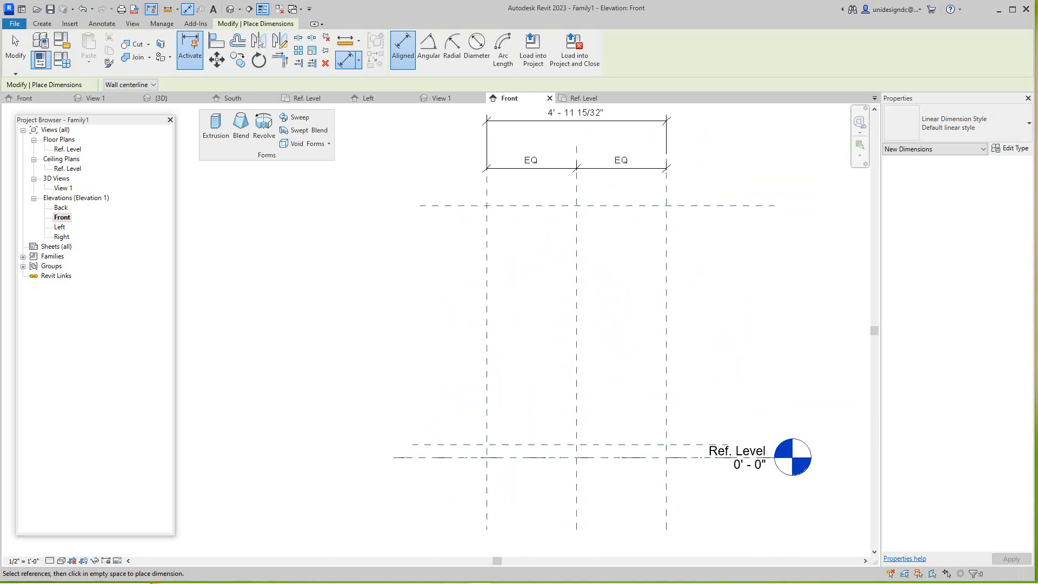
pyautogui.scroll(2, 529, 286)
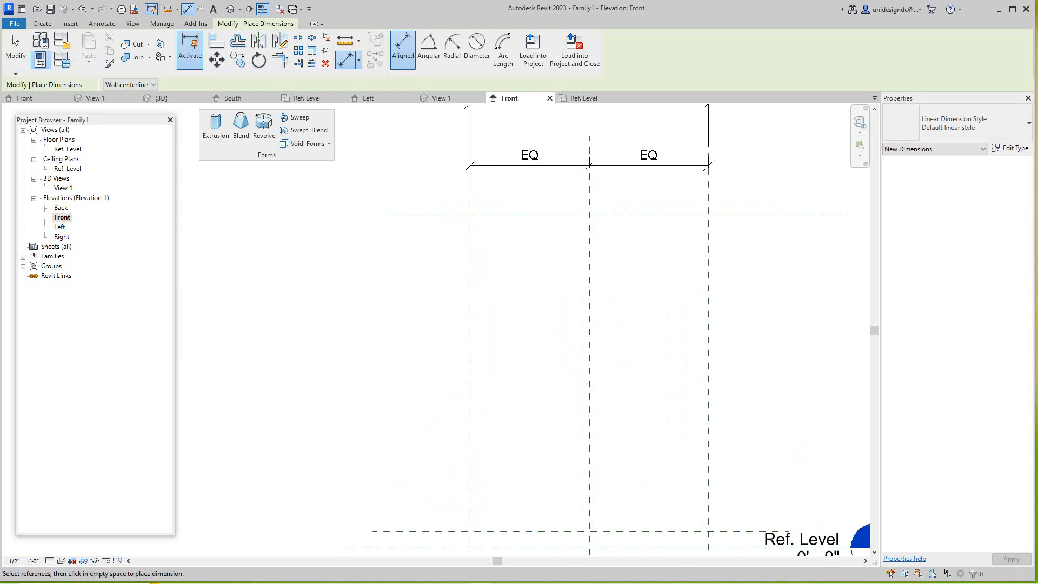
pyautogui.scroll(-3, 509, 241)
pyautogui.scroll(1, 509, 242)
pyautogui.moveTo(508, 241); pyautogui.dragTo(490, 214, button='middle')
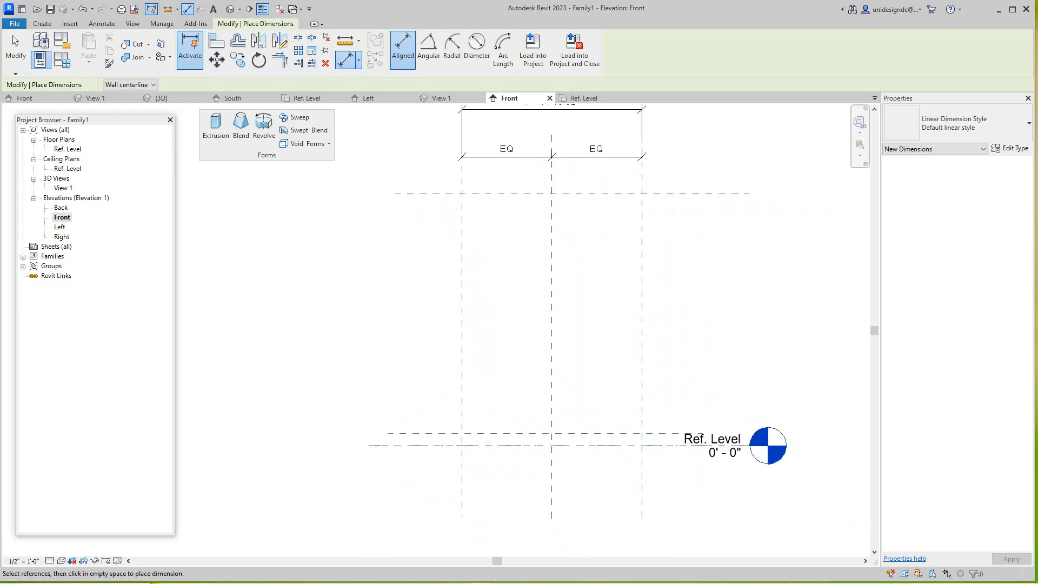
# Open the Ref. Level floor plan of the new family to see its reference planes.
pyautogui.scroll(-2, 468, 225)
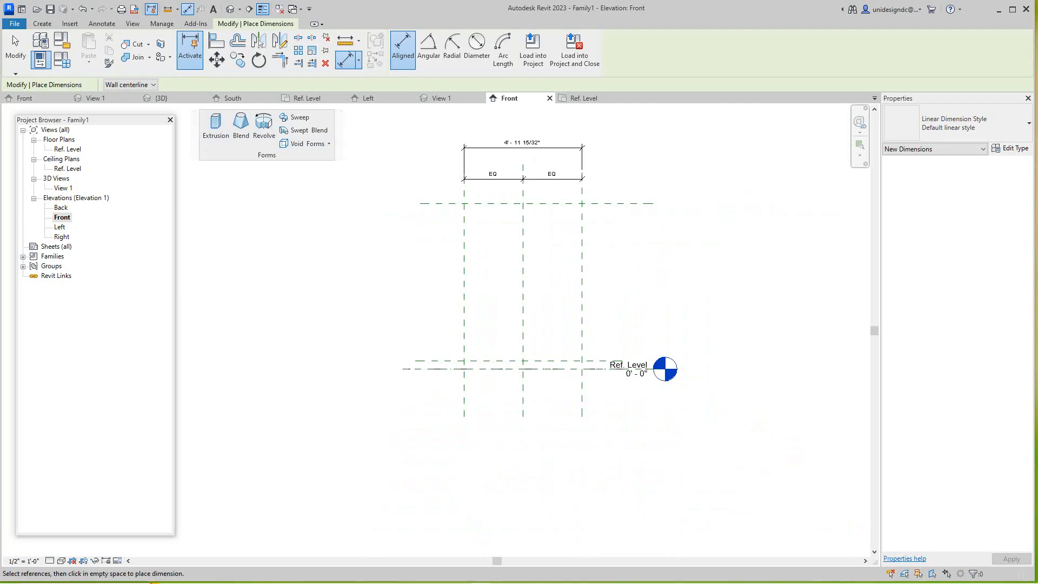
pyautogui.doubleClick(67, 149)
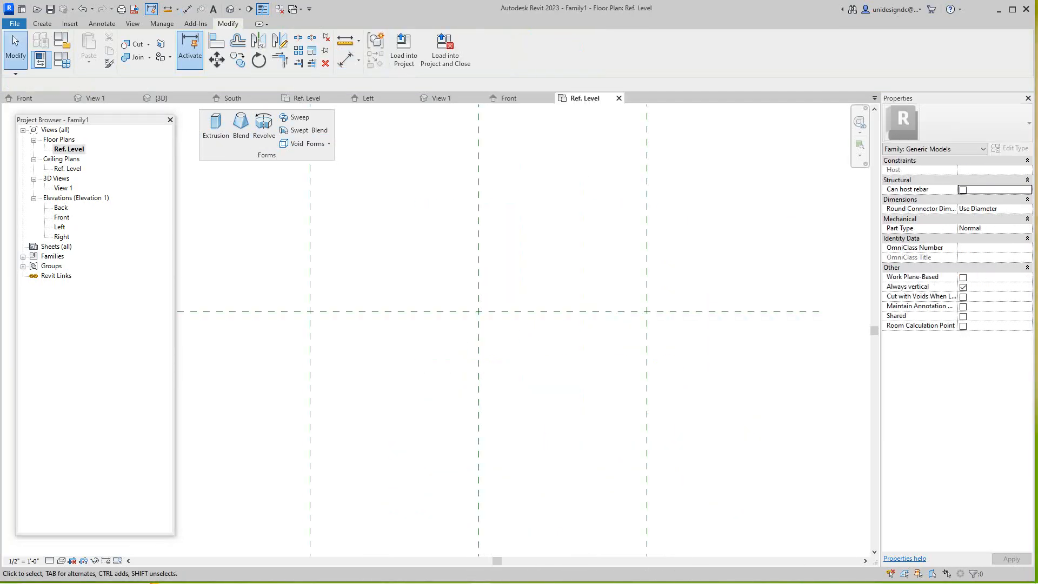
pyautogui.scroll(-4, 564, 342)
pyautogui.moveTo(564, 342); pyautogui.dragTo(565, 383, button='middle')
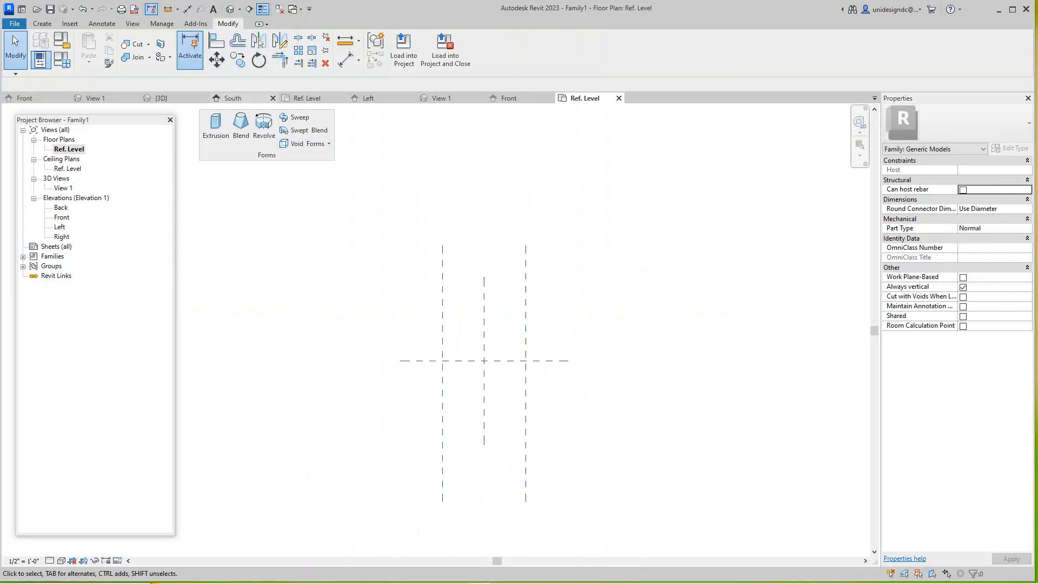
# Examine the finished kiosk in View 1 of the para kiosks family, passing through the Kiosks design1 project.
pyautogui.click(173, 98)
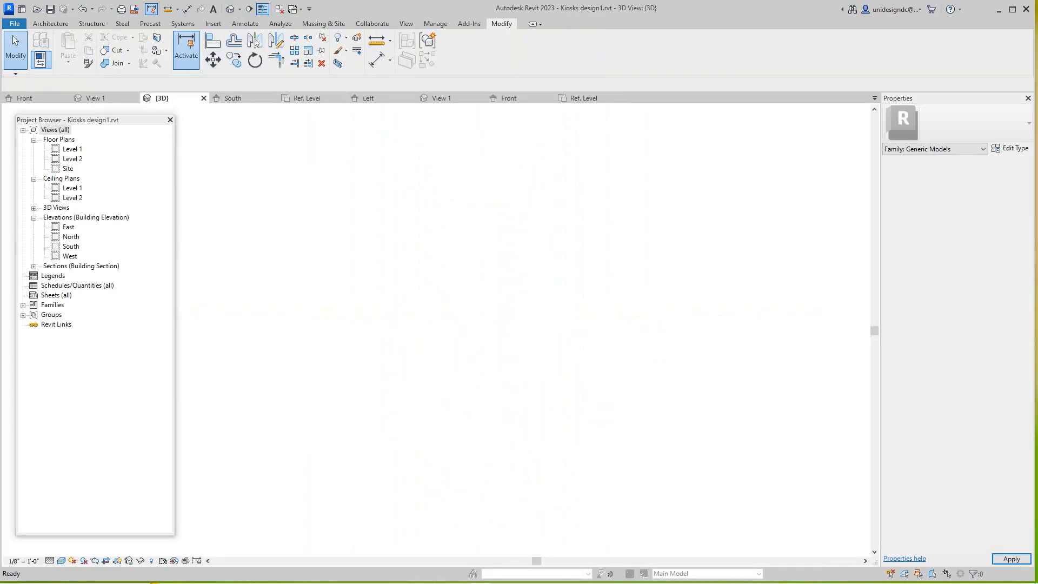
pyautogui.scroll(5, 540, 381)
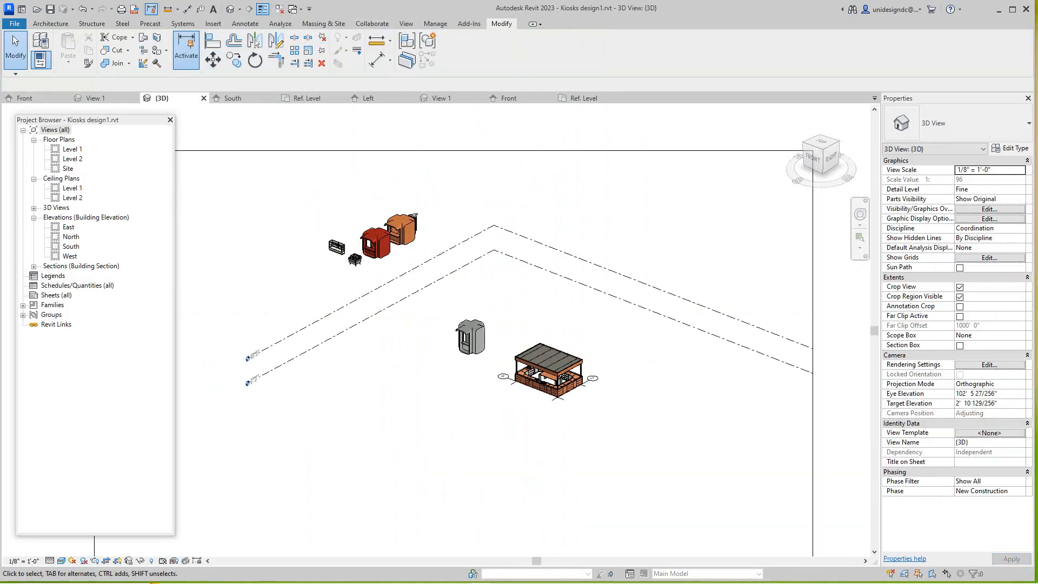
pyautogui.hotkey('ctrl', 'Tab')
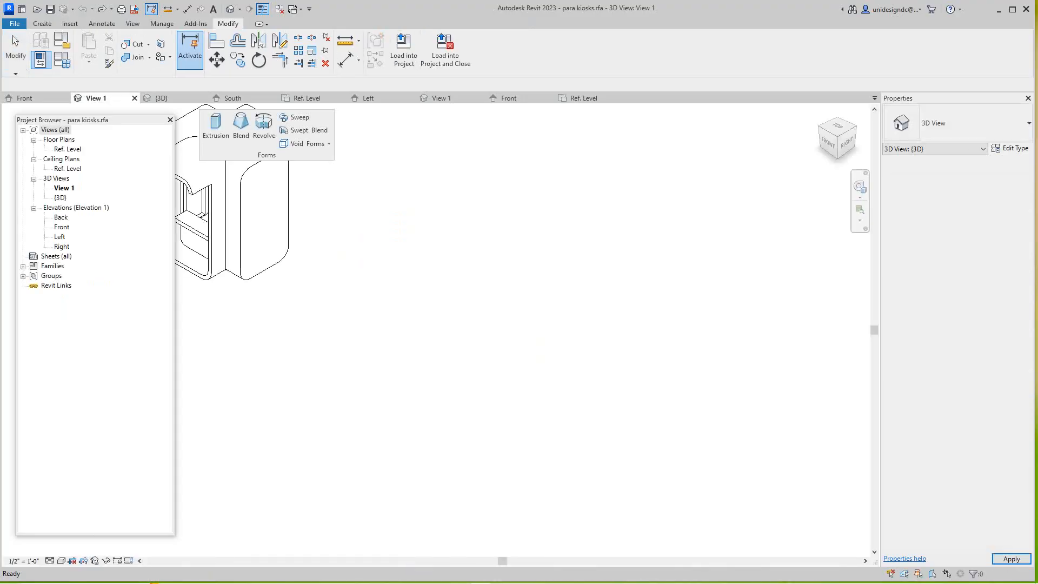
pyautogui.scroll(1, 476, 312)
pyautogui.moveTo(358, 206); pyautogui.dragTo(596, 332, button='middle')
pyautogui.scroll(2, 483, 313)
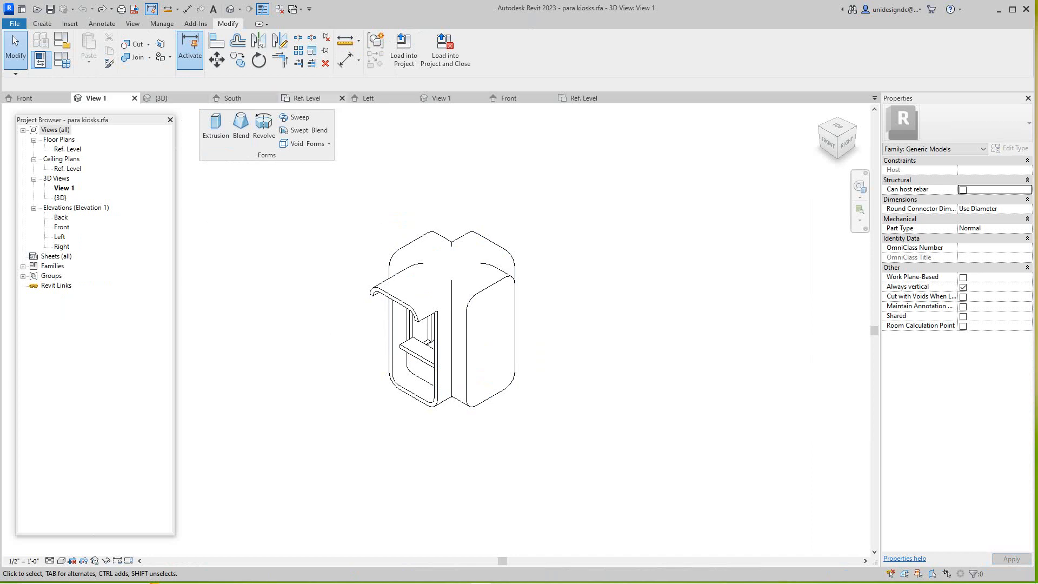
pyautogui.scroll(3, 357, 252)
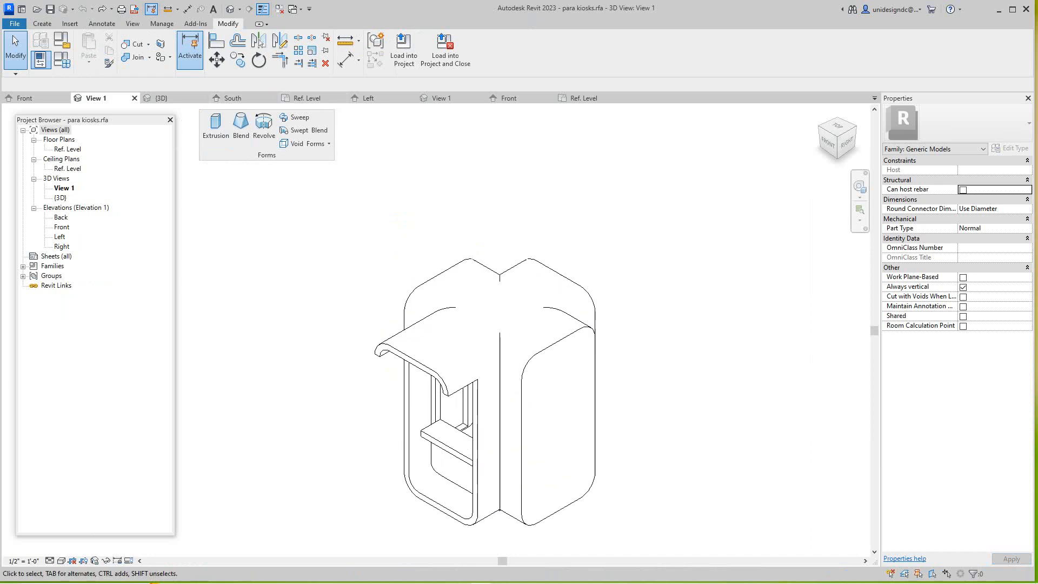
pyautogui.moveTo(486, 353); pyautogui.dragTo(487, 342, button='middle')
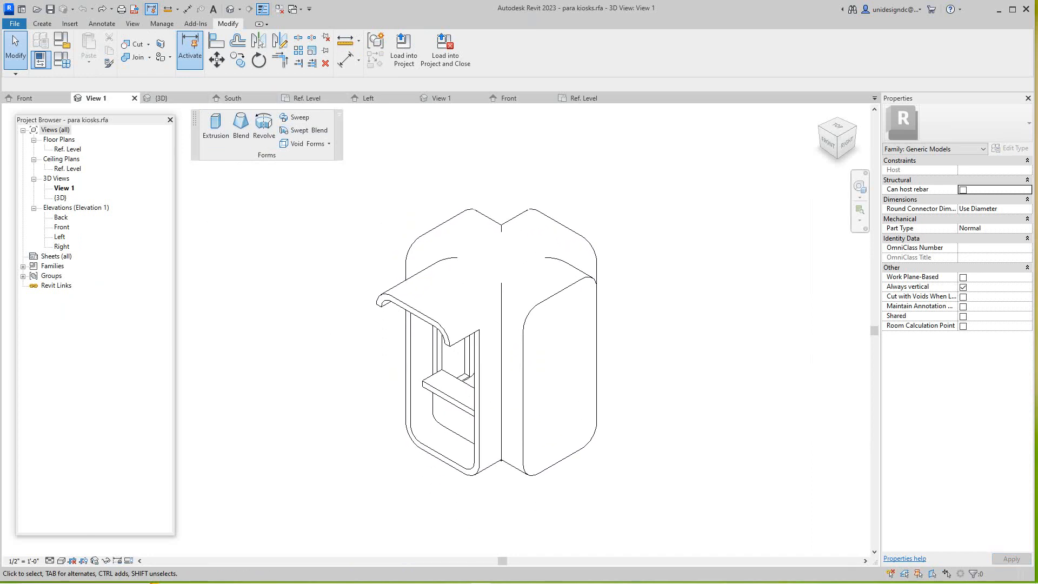
# Examine the width, height and base dimensions in the Front elevation of the para kiosks family.
pyautogui.doubleClick(61, 226)
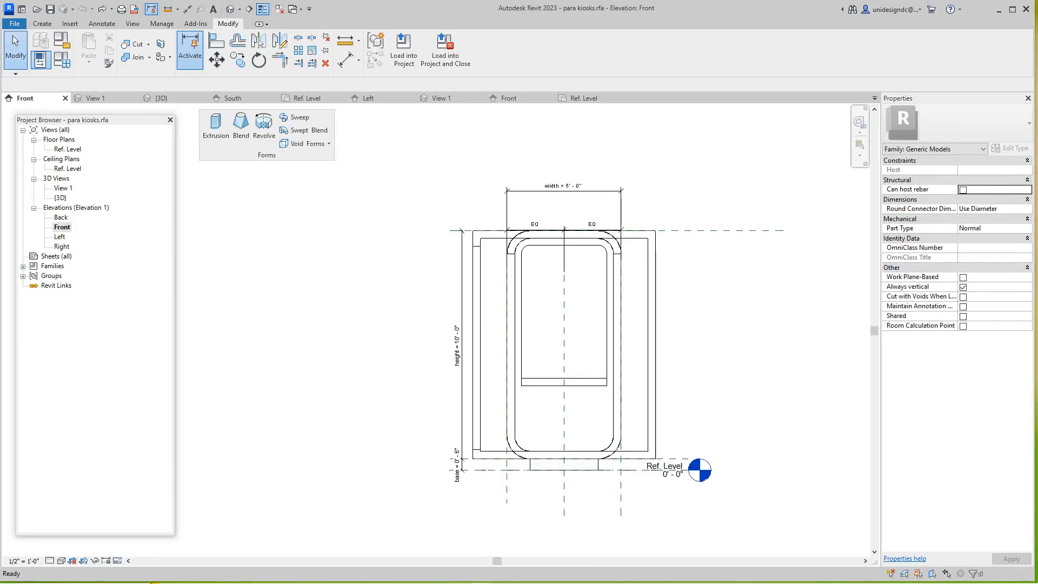
pyautogui.scroll(2, 398, 367)
pyautogui.scroll(-3, 388, 412)
pyautogui.scroll(5, 526, 269)
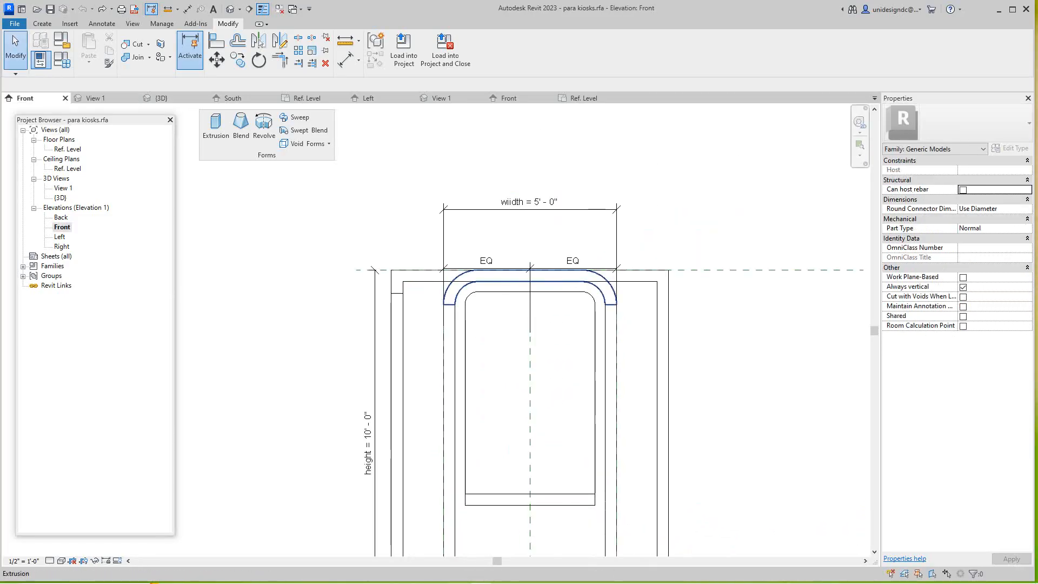
pyautogui.scroll(-4, 448, 199)
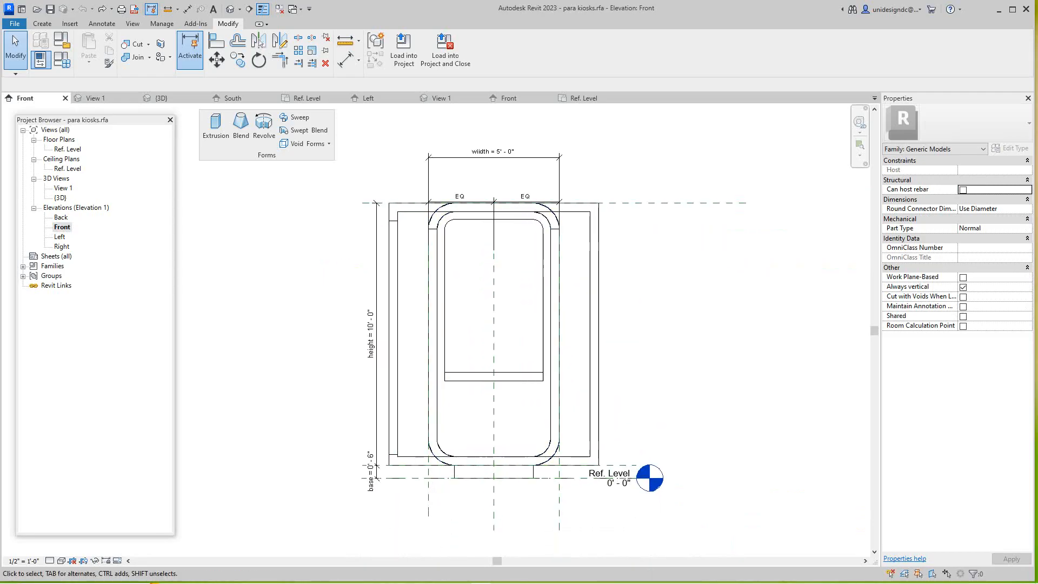
pyautogui.scroll(3, 453, 381)
pyautogui.scroll(-4, 462, 400)
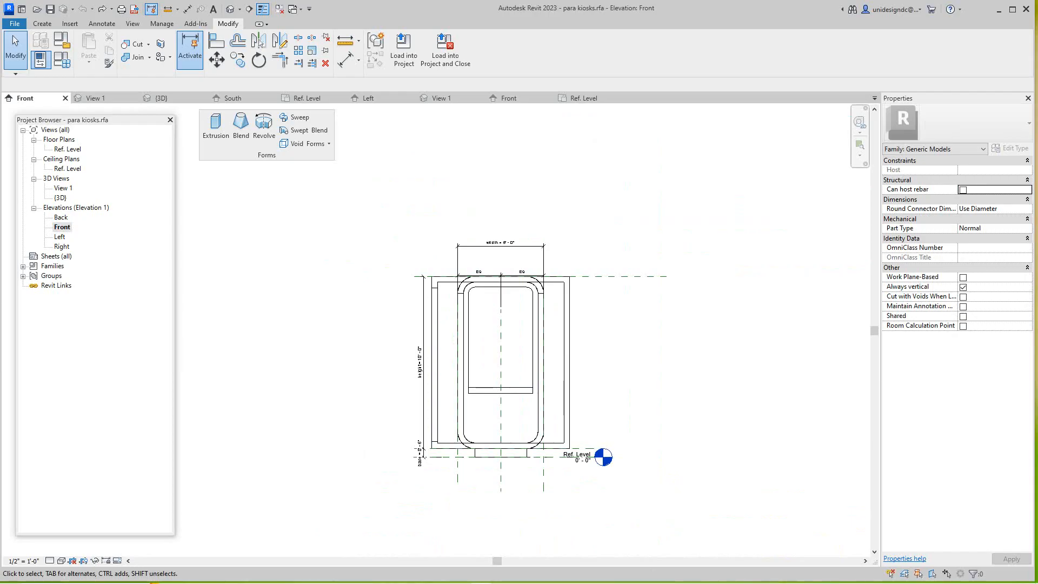
# Compare the kiosk's Left elevation with its Front elevation in the para kiosks family.
pyautogui.doubleClick(60, 236)
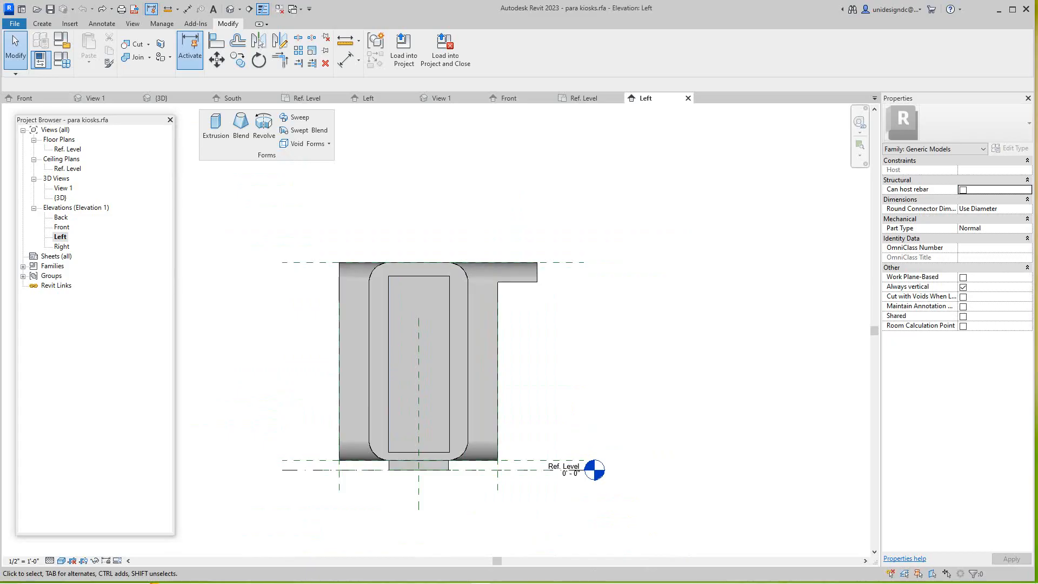
pyautogui.doubleClick(62, 227)
pyautogui.scroll(2, 453, 322)
pyautogui.scroll(-2, 452, 322)
pyautogui.moveTo(453, 322); pyautogui.dragTo(445, 298, button='middle')
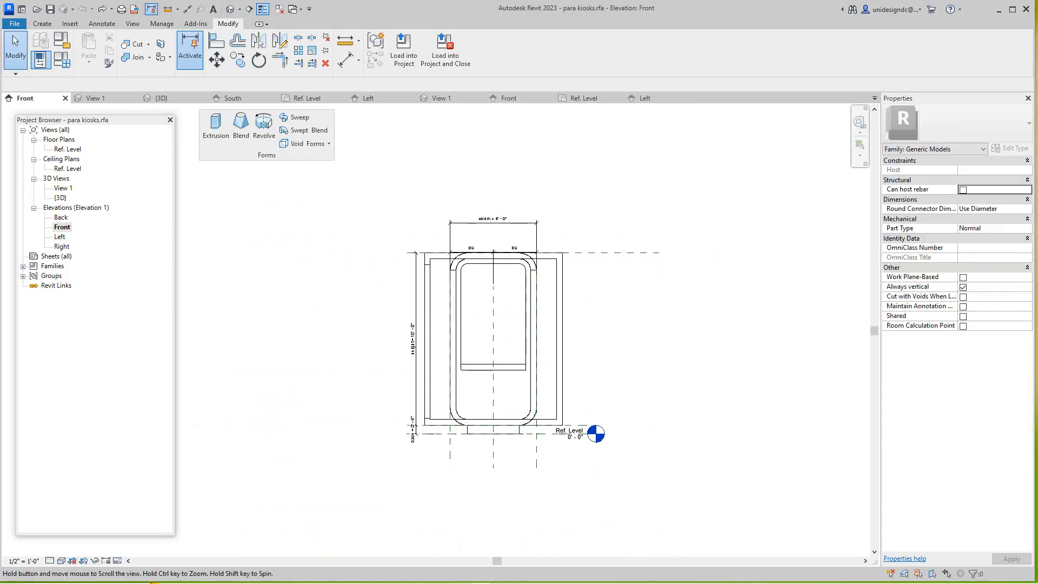
pyautogui.scroll(1, 454, 318)
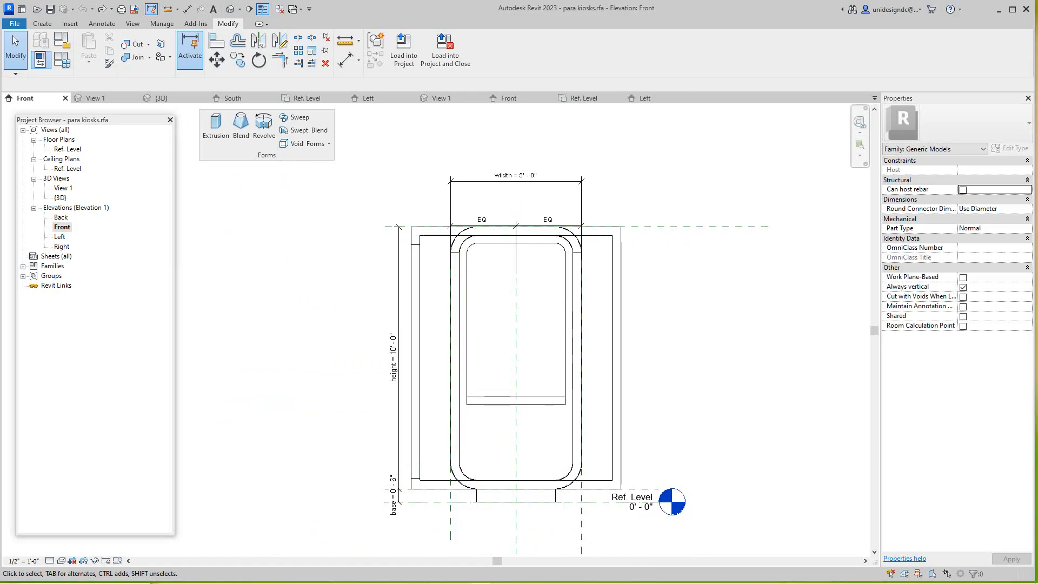
pyautogui.moveTo(449, 317)
pyautogui.mouseDown(button='middle')
pyautogui.moveTo(447, 296)
pyautogui.moveTo(433, 297)
pyautogui.moveTo(432, 328)
pyautogui.mouseUp(button='middle')
pyautogui.scroll(-1, 432, 296)
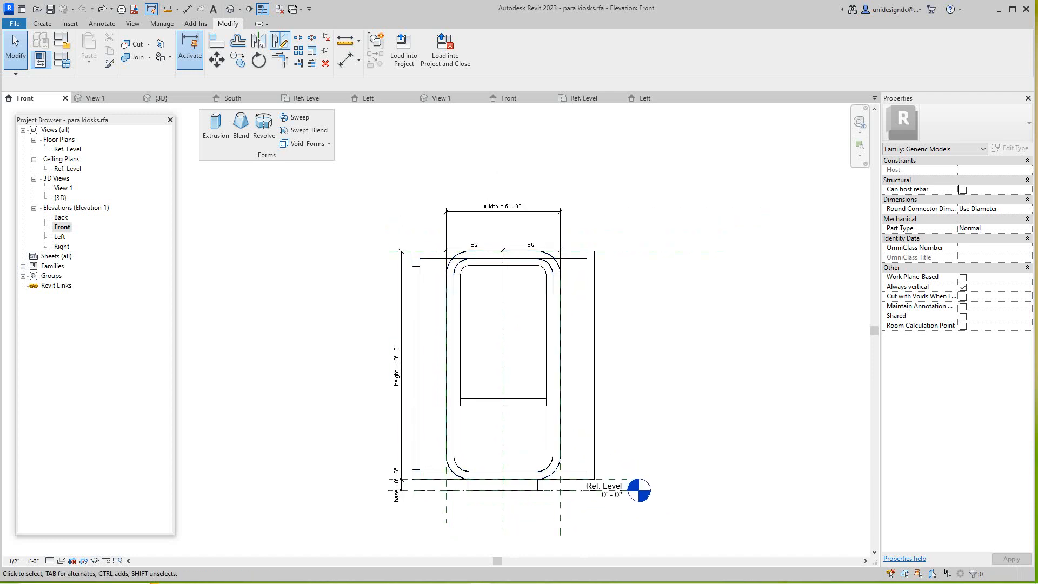
# Open the default 3D view of the para kiosks family and examine the shaded kiosk.
pyautogui.click(230, 8)
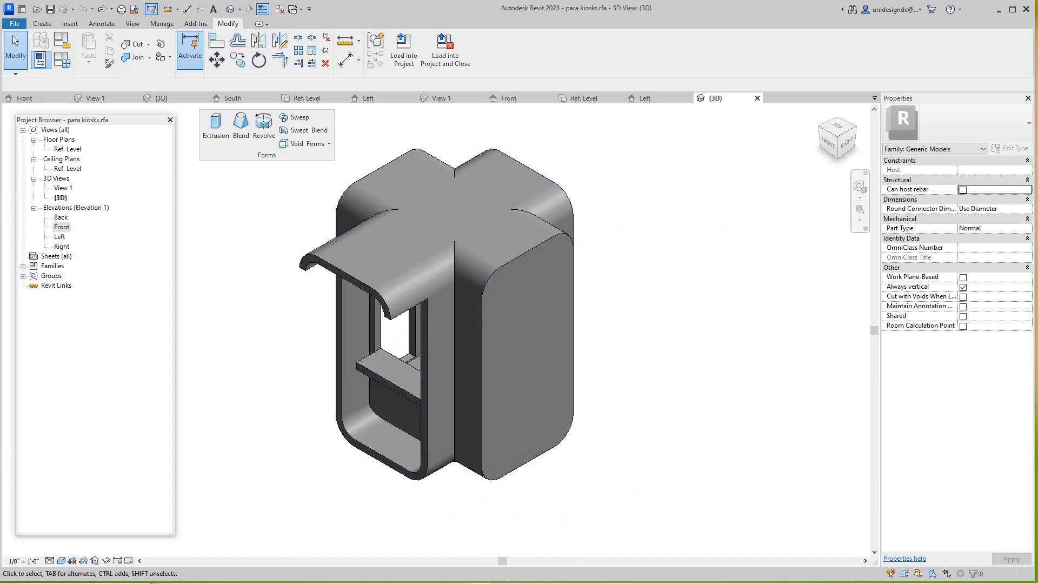
pyautogui.moveTo(484, 324); pyautogui.dragTo(482, 350, button='middle')
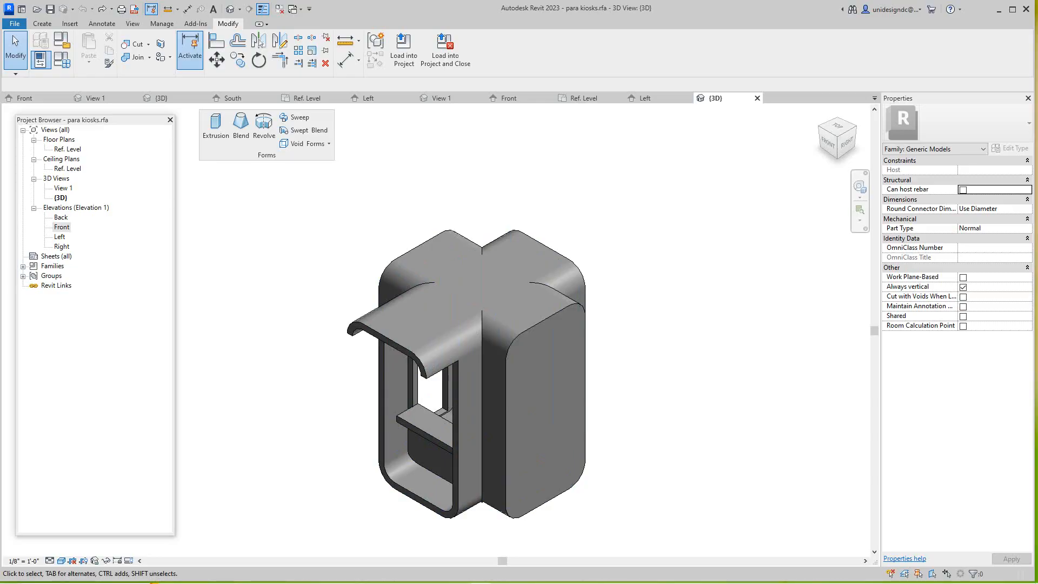
pyautogui.moveTo(482, 346); pyautogui.dragTo(477, 307, button='middle')
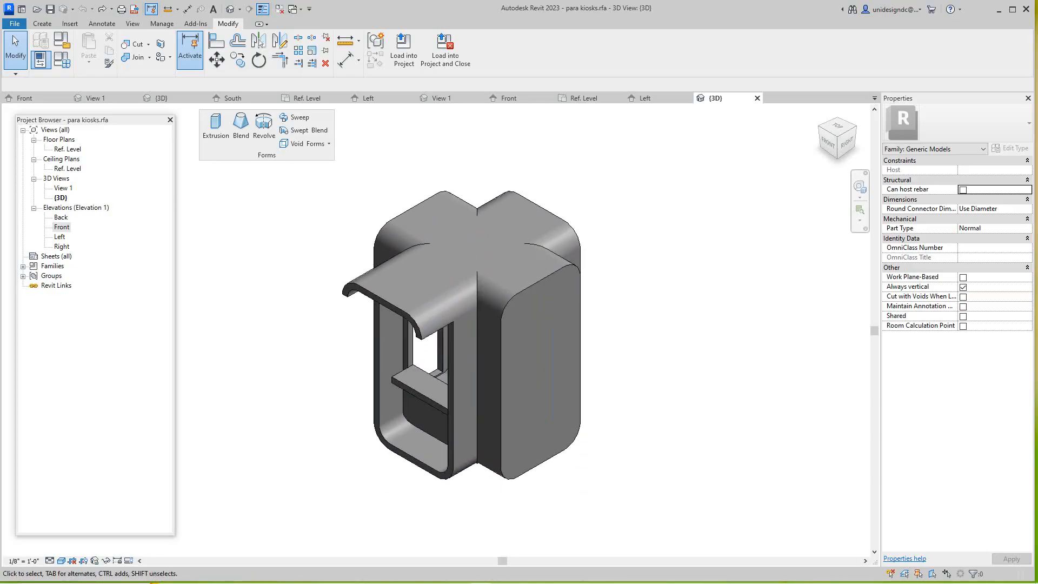
pyautogui.scroll(3, 296, 308)
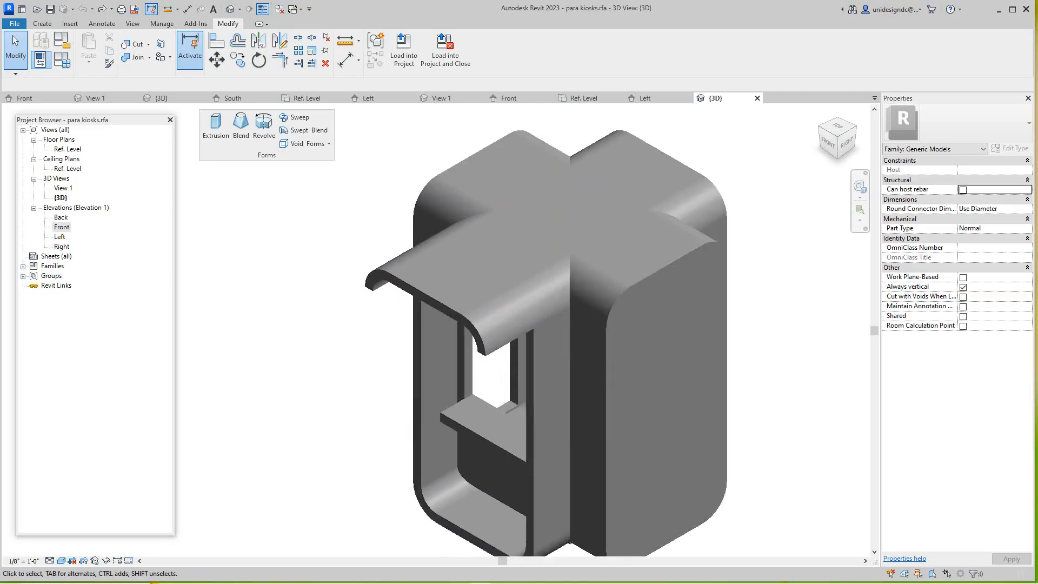
pyautogui.scroll(-2, 324, 304)
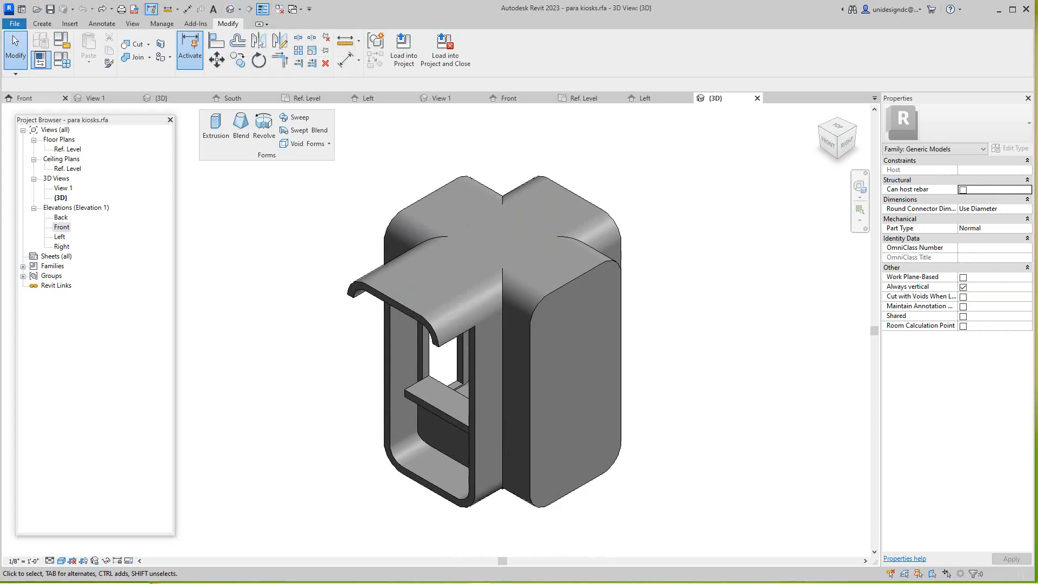
# Check the Ref. Level plan of para kiosks and return to the new family's 3D View 1.
pyautogui.click(25, 98)
pyautogui.click(307, 98)
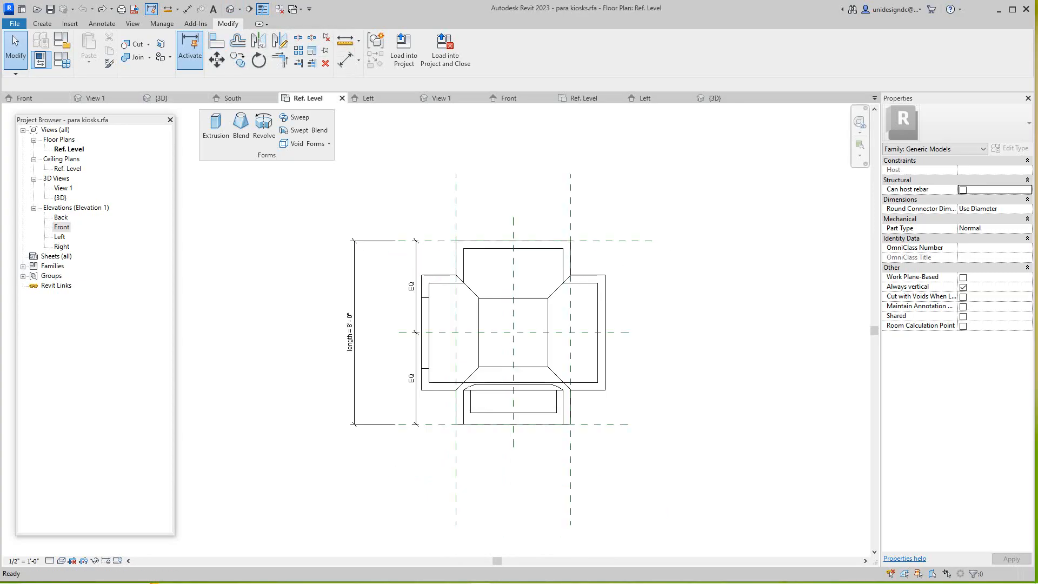
pyautogui.hotkey('ctrl', 'Tab')
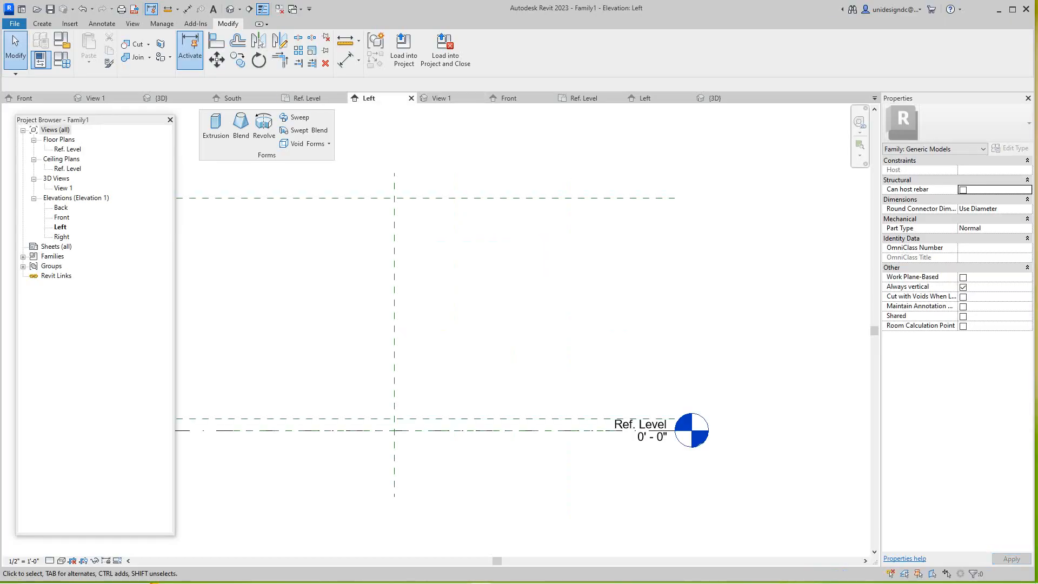
pyautogui.hotkey('ctrl', 'Tab')
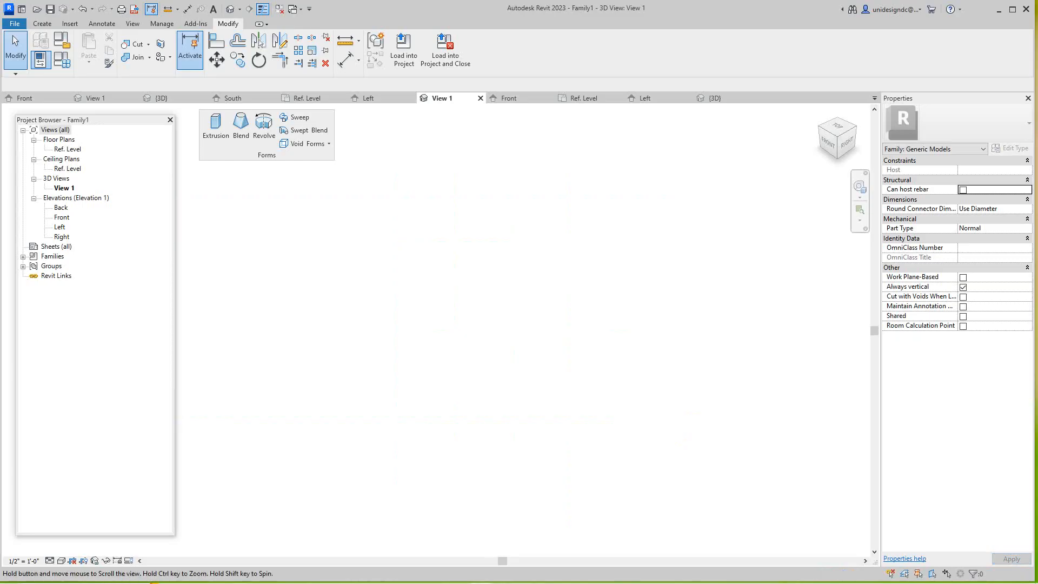
# Tile all open views and activate the shaded 3D view of the para kiosks family.
pyautogui.press('w')
pyautogui.press('t')
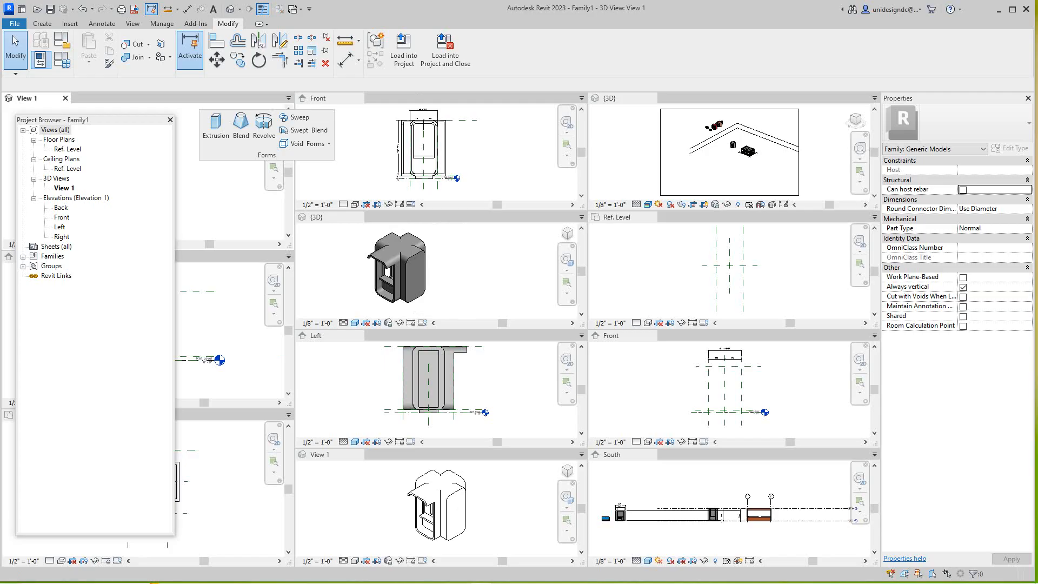
pyautogui.scroll(3, 441, 269)
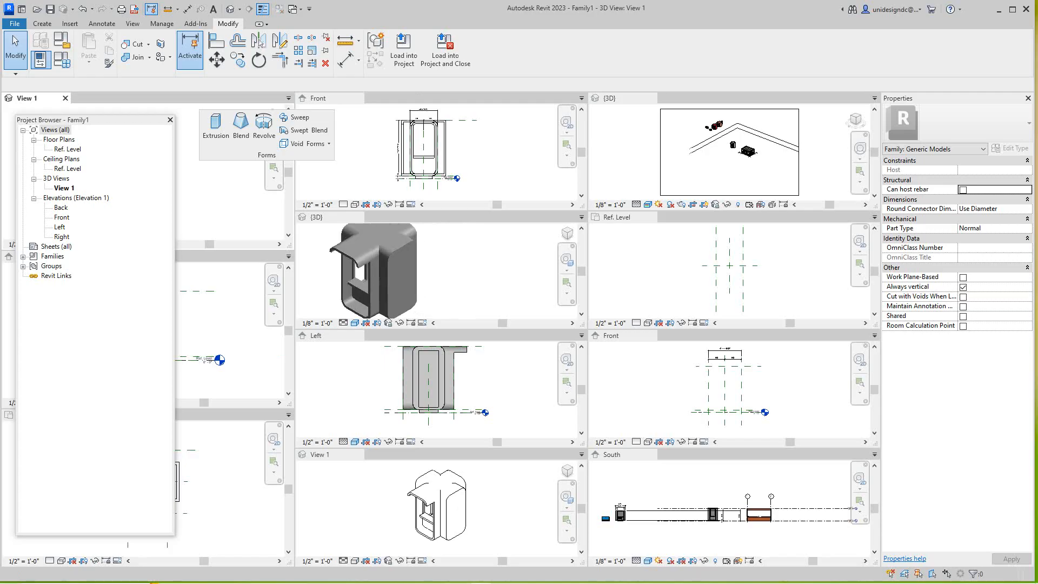
pyautogui.scroll(-3, 441, 269)
pyautogui.scroll(2, 441, 269)
pyautogui.click(441, 269)
pyautogui.press('Escape')
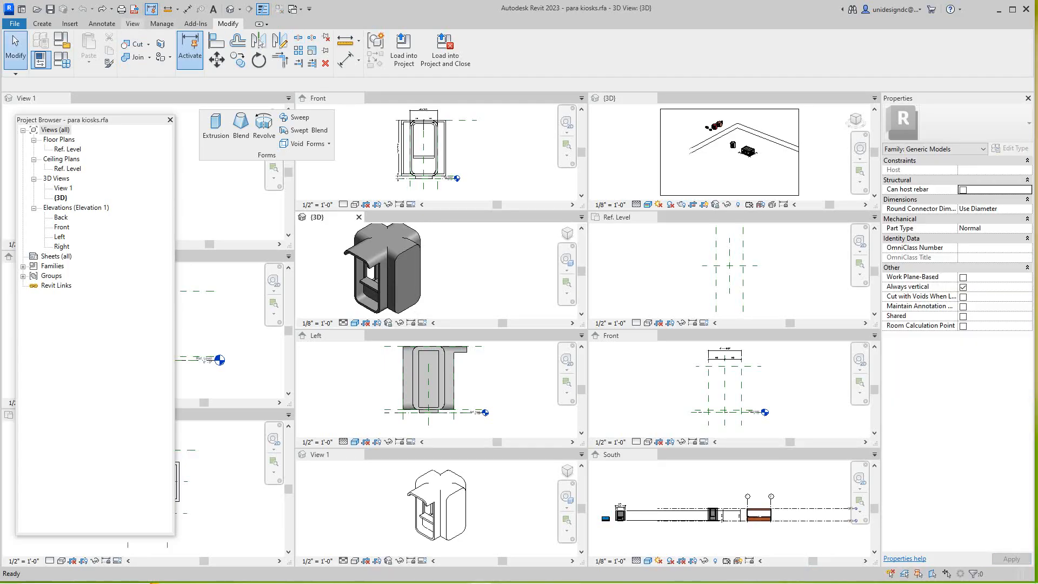
# Switch the tiled views back to tabs with the para kiosks 3D view in front.
pyautogui.click(132, 24)
pyautogui.scroll(-1, 435, 248)
pyautogui.moveTo(435, 248); pyautogui.dragTo(475, 254, button='middle')
pyautogui.scroll(2, 429, 268)
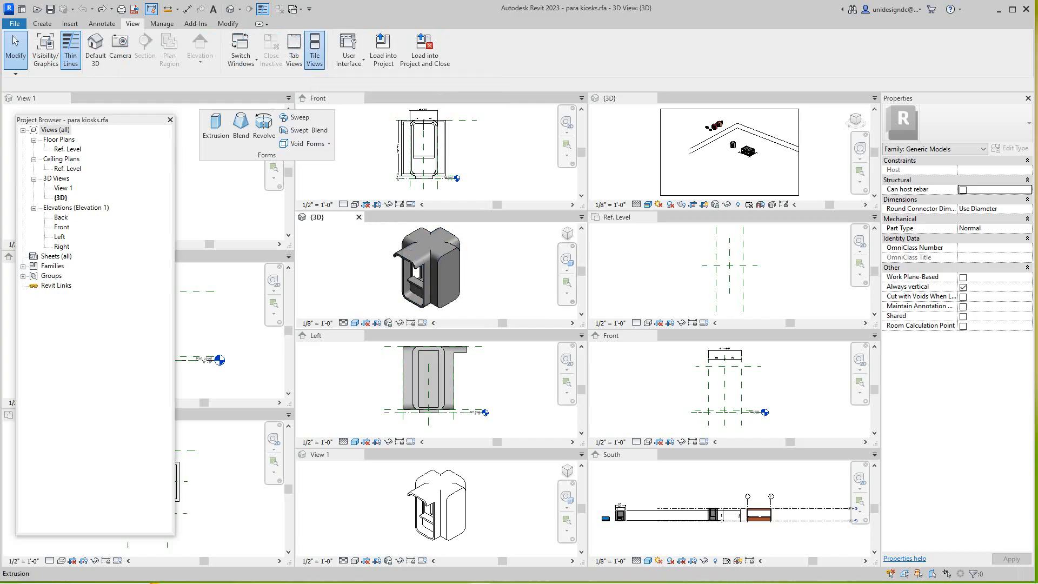
pyautogui.click(314, 52)
pyautogui.click(293, 50)
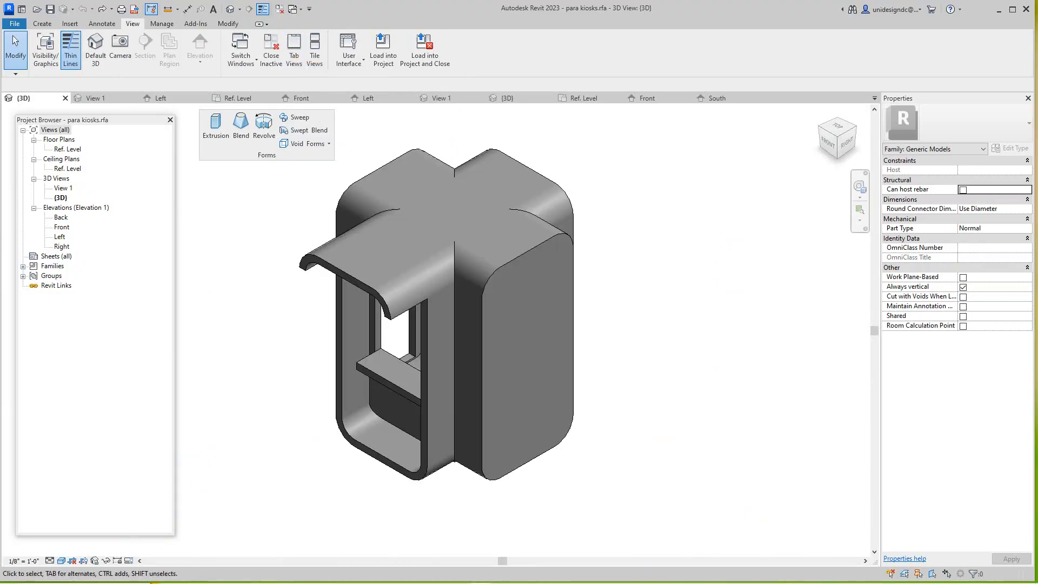
# Close all inactive views, keeping the para kiosks 3D view active.
pyautogui.moveTo(454, 314); pyautogui.dragTo(516, 330, button='middle')
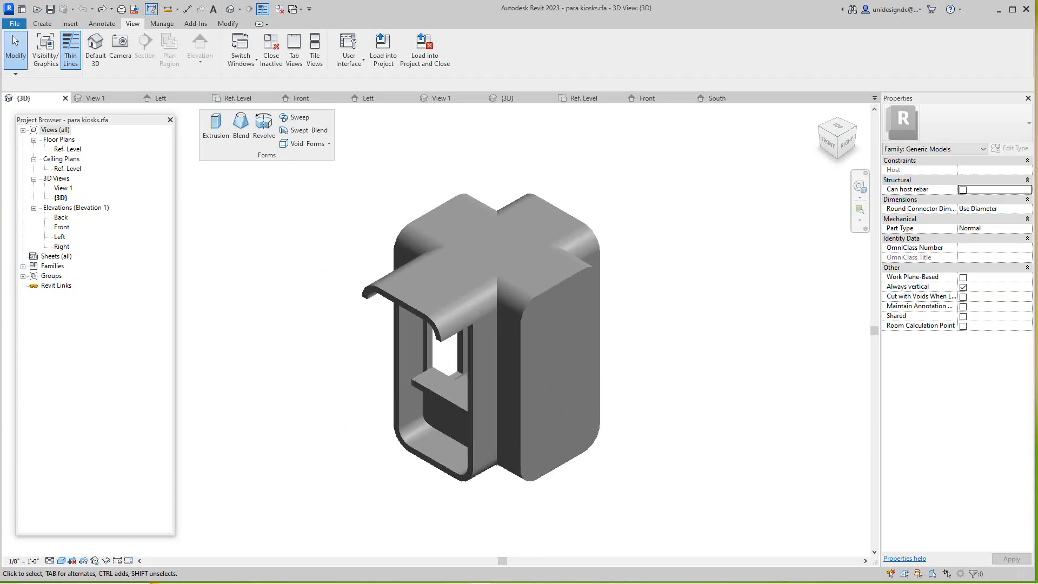
pyautogui.scroll(-5, 402, 406)
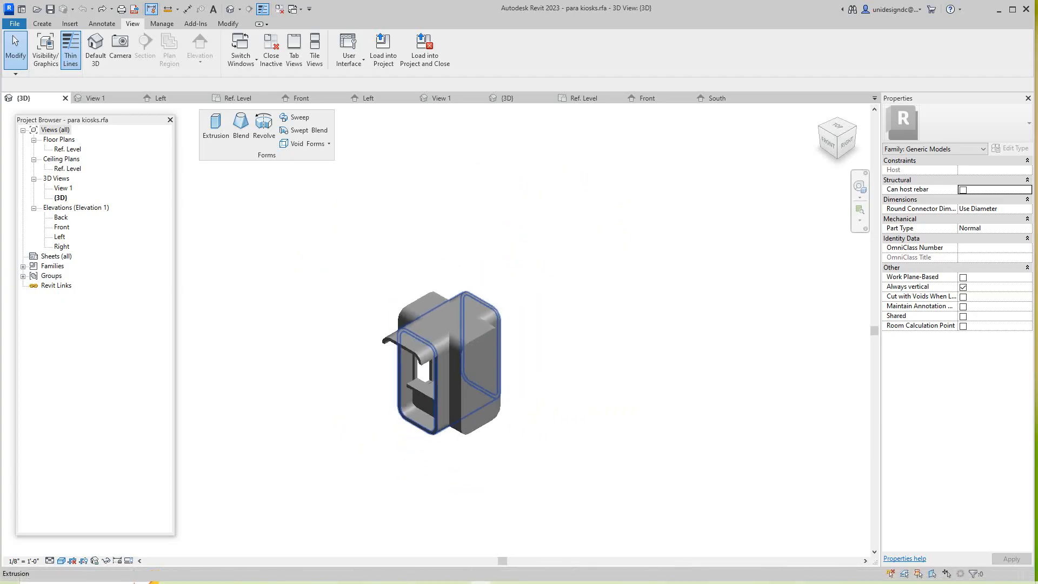
pyautogui.moveTo(434, 385); pyautogui.dragTo(444, 404, button='middle')
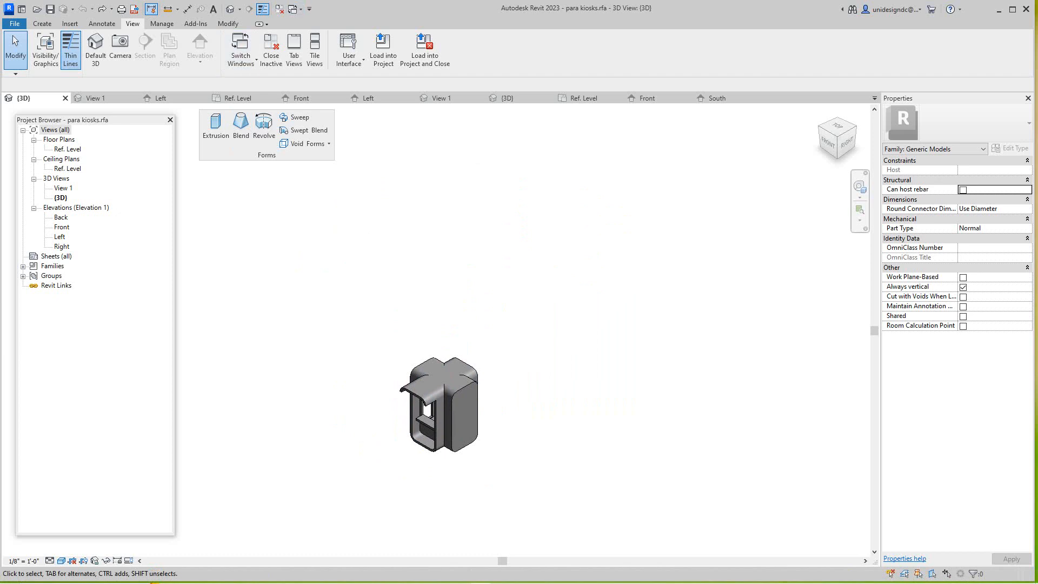
pyautogui.click(271, 49)
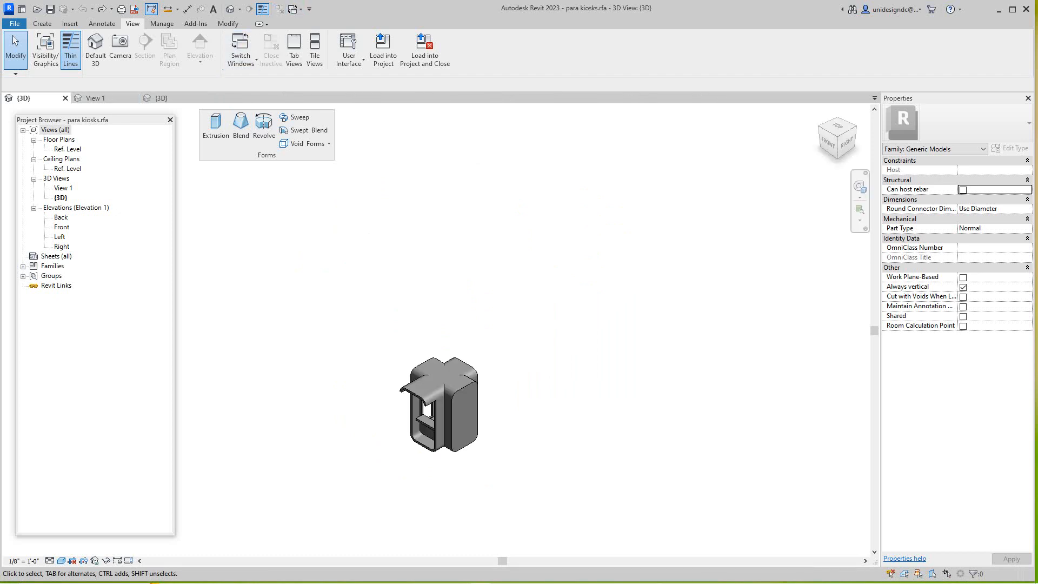
# Examine the red, wood, gray and roofed kiosks in the 3D view of the Kiosks design1 project.
pyautogui.click(166, 98)
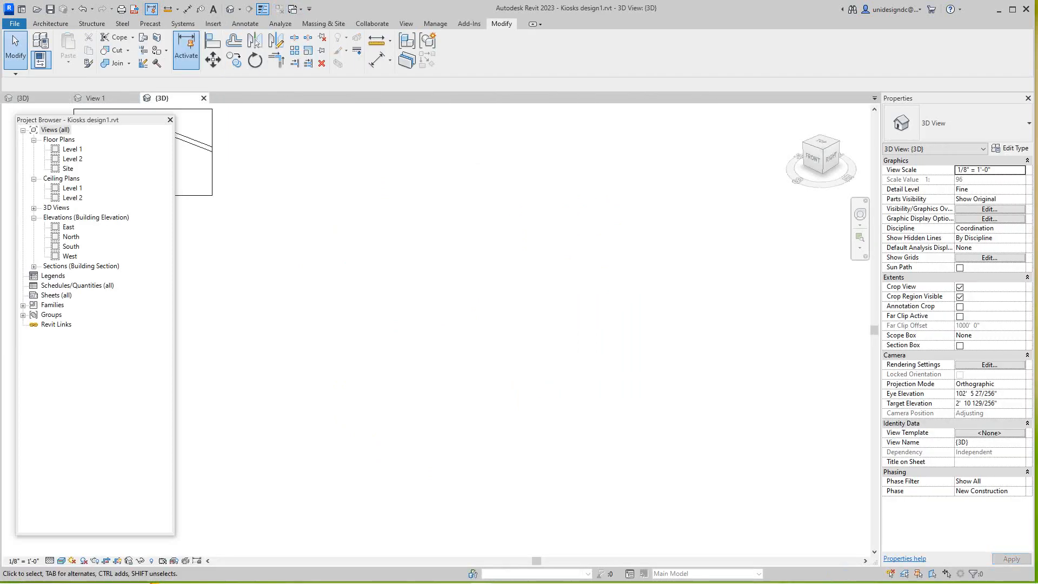
pyautogui.scroll(-5, 332, 295)
pyautogui.scroll(5, 303, 262)
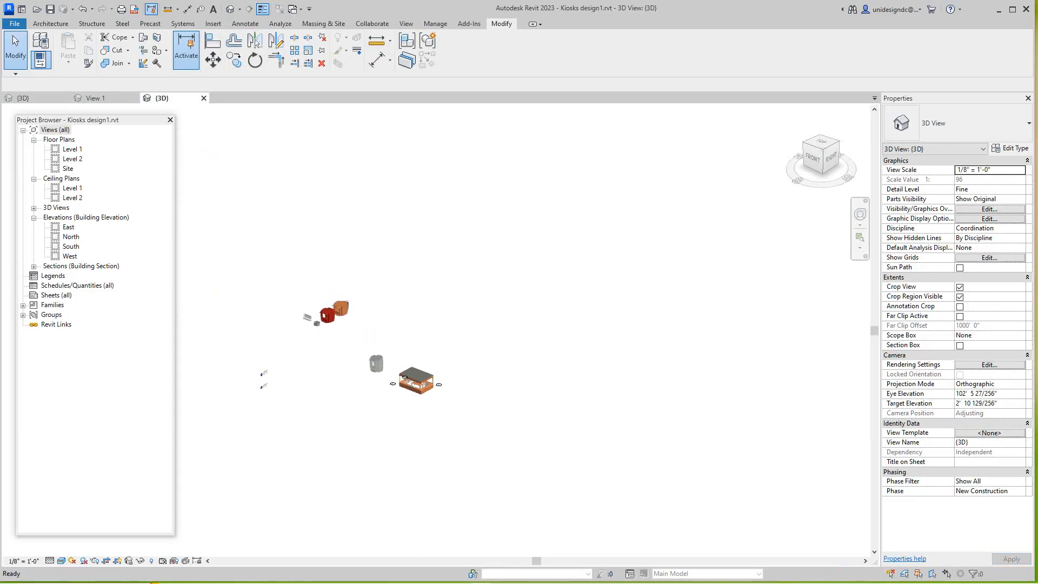
pyautogui.scroll(8, 285, 283)
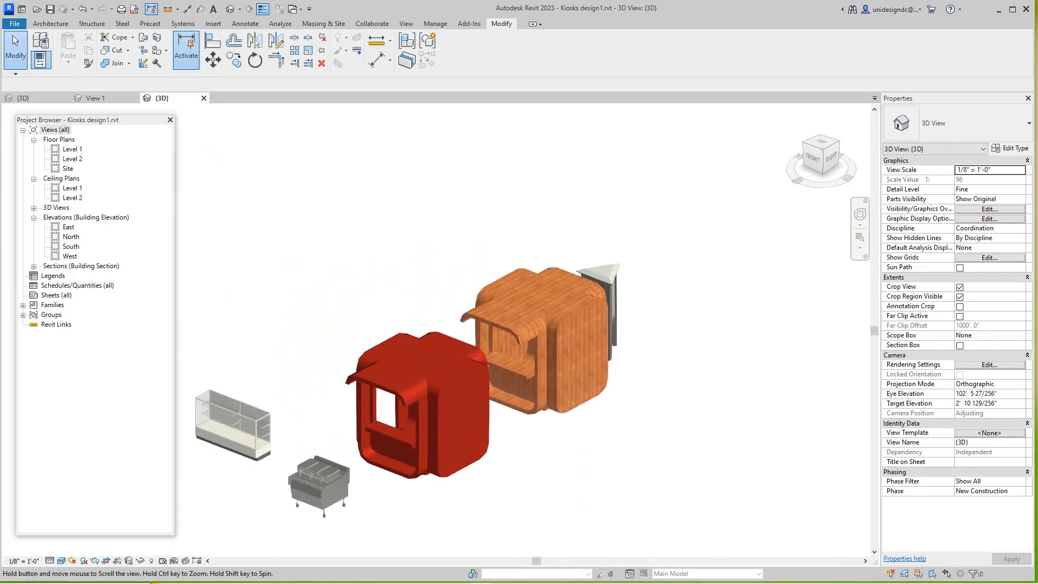
pyautogui.scroll(-5, 406, 322)
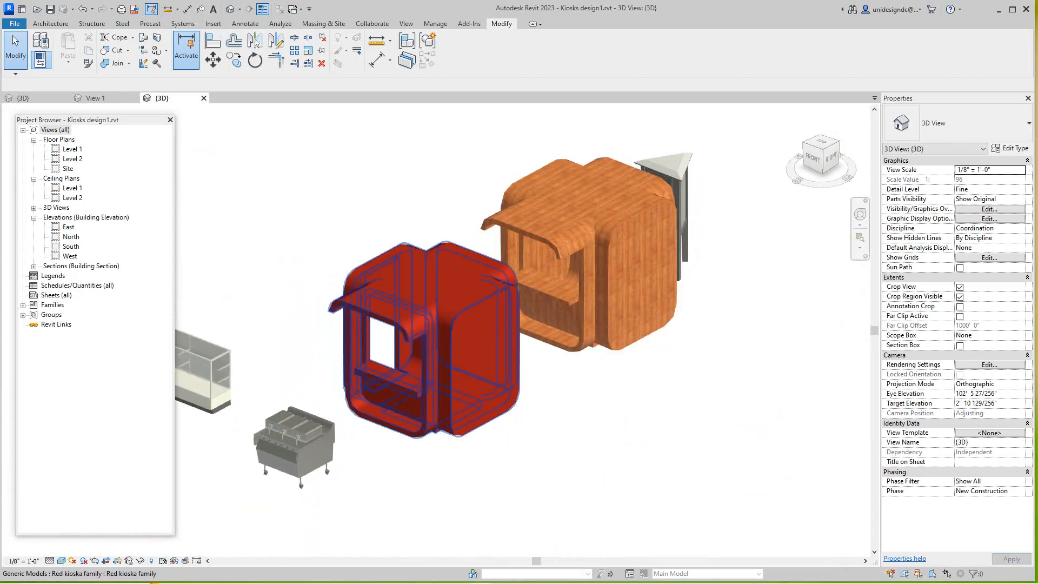
pyautogui.moveTo(407, 314); pyautogui.dragTo(318, 245, button='middle')
pyautogui.scroll(-3, 357, 297)
pyautogui.moveTo(459, 411); pyautogui.dragTo(299, 187, button='middle')
pyautogui.scroll(1, 497, 344)
pyautogui.moveTo(497, 344); pyautogui.dragTo(451, 281, button='middle')
pyautogui.scroll(2, 684, 395)
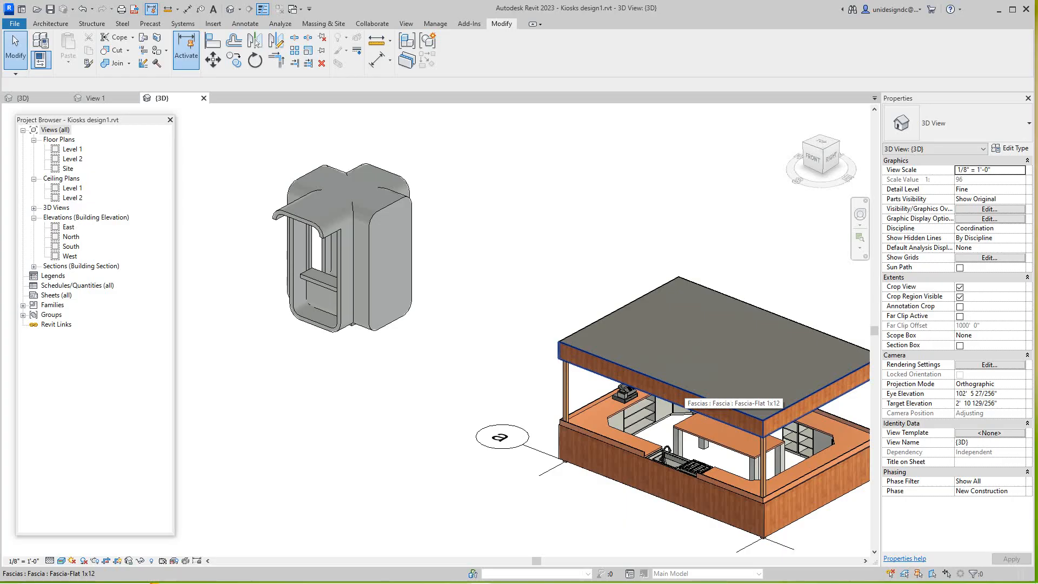
pyautogui.scroll(-3, 455, 346)
pyautogui.moveTo(455, 346); pyautogui.dragTo(594, 428, button='middle')
pyautogui.scroll(-1, 476, 357)
pyautogui.scroll(-2, 482, 355)
pyautogui.moveTo(373, 197); pyautogui.dragTo(435, 322, button='middle')
pyautogui.scroll(2, 435, 322)
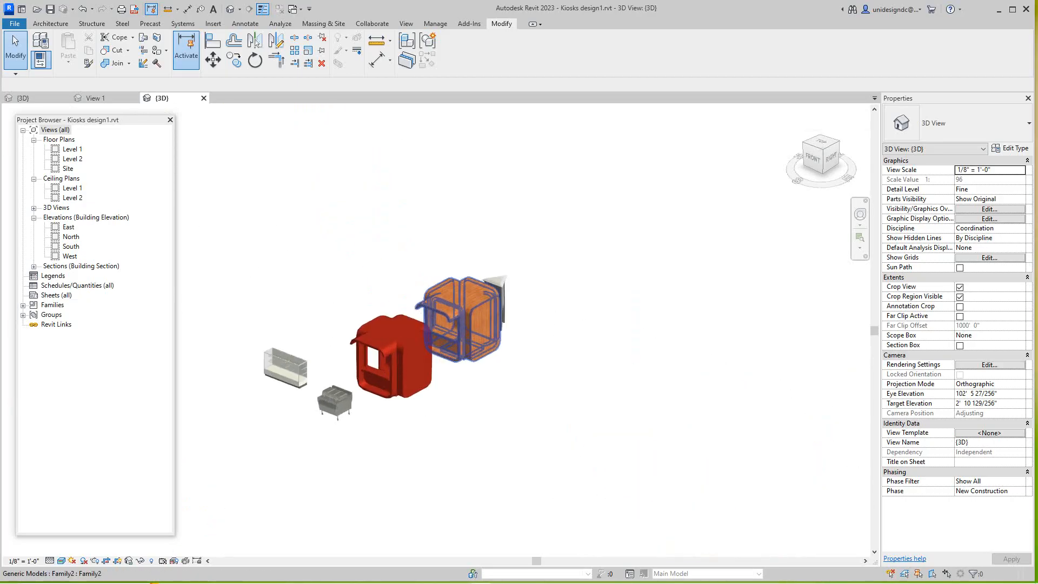